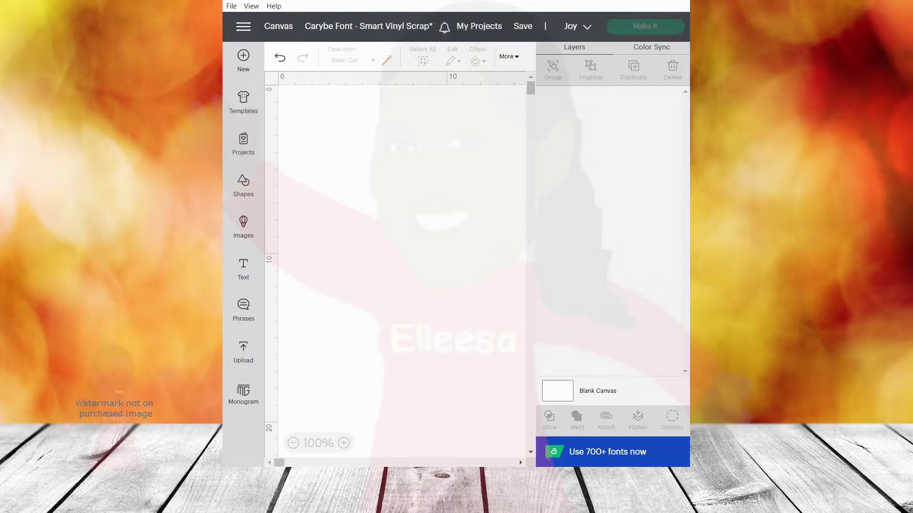
Turn on Full Grid in the canvas settings, keeping metric units, and close settings
click(243, 26)
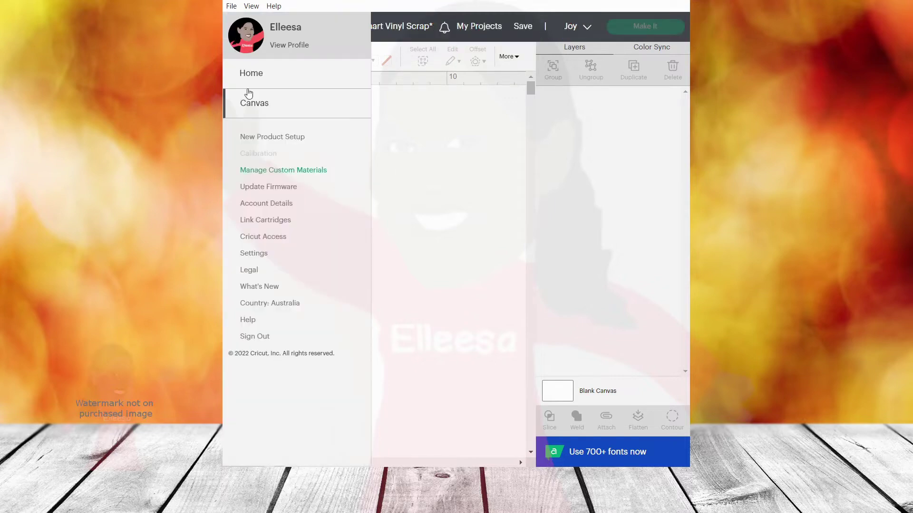
click(253, 259)
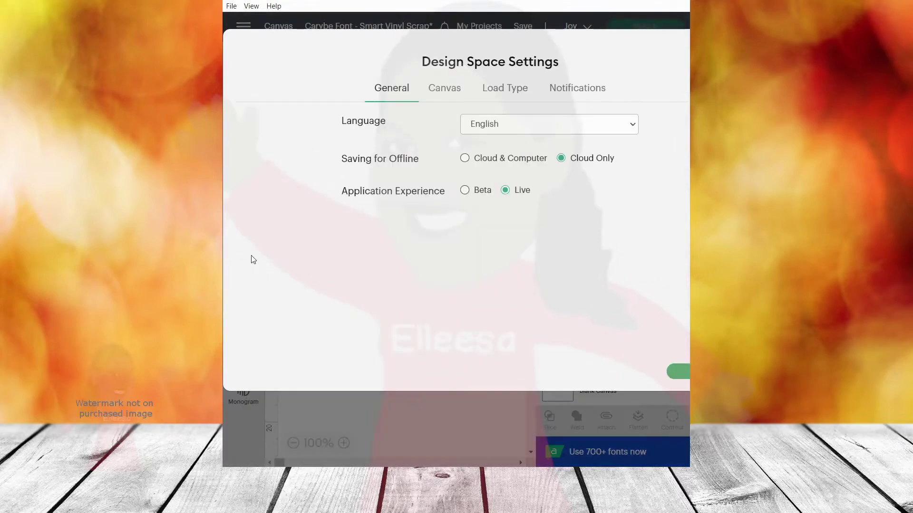
click(447, 97)
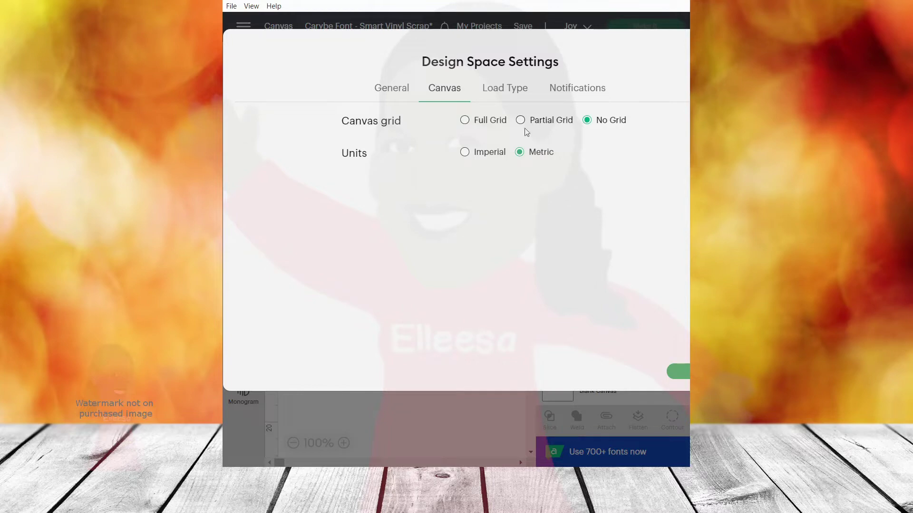
click(487, 123)
click(674, 372)
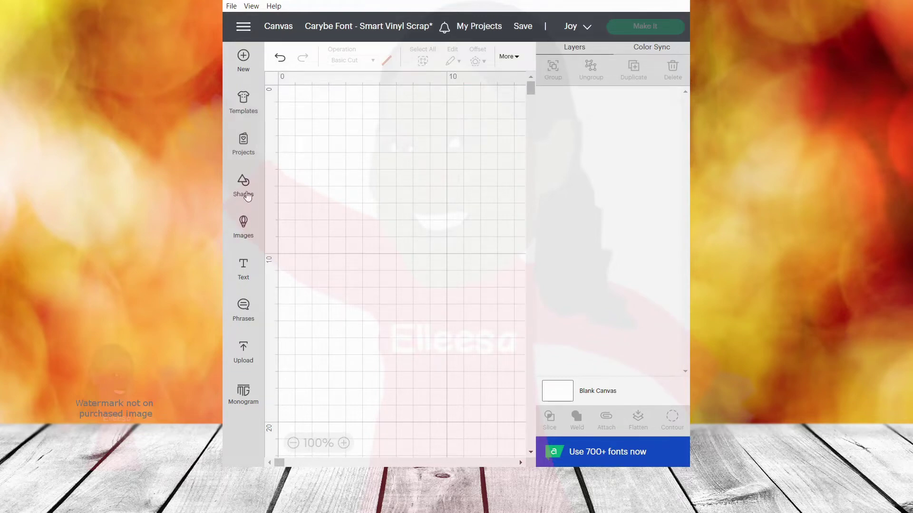
Add a square and size it to 14 cm wide by 2.5 cm high
click(247, 196)
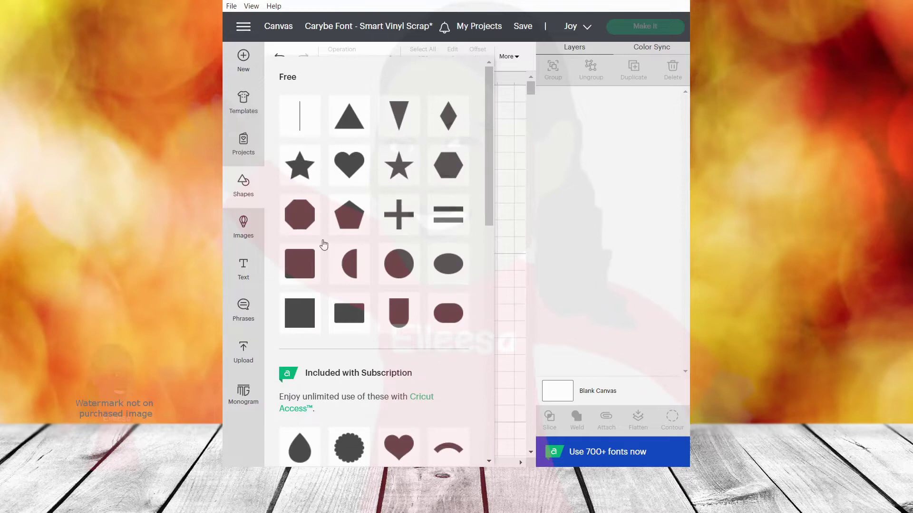
click(290, 325)
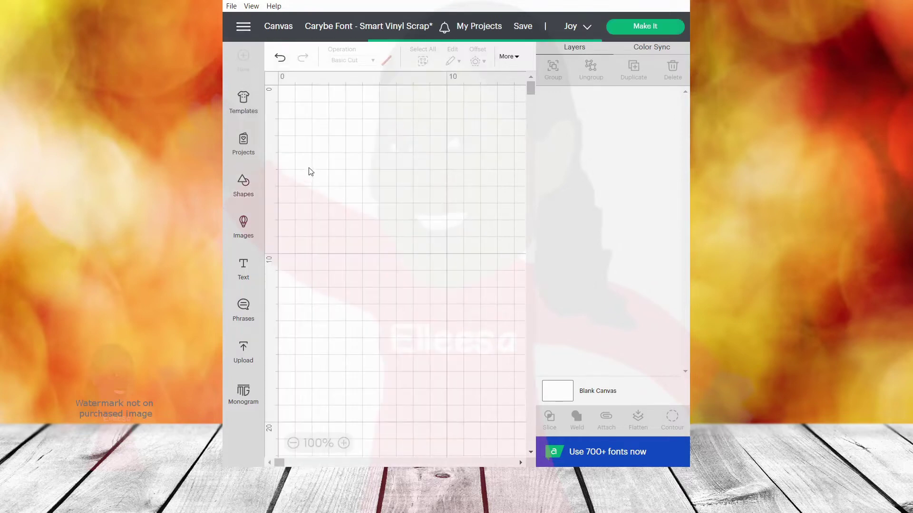
click(513, 57)
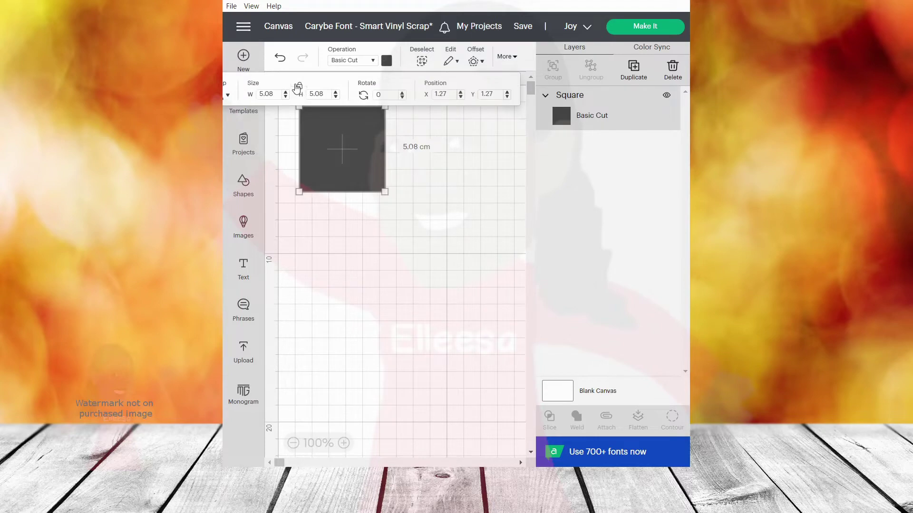
drag(280, 92, 249, 95)
key(Tab)
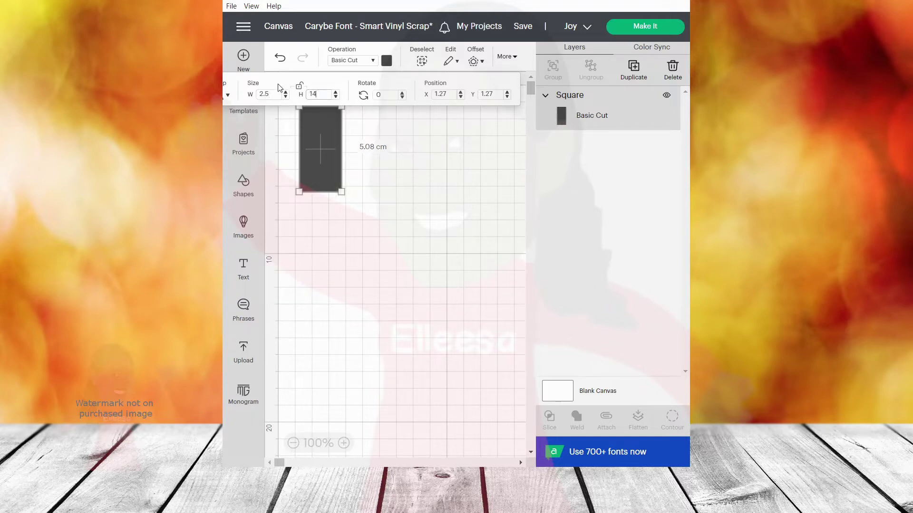
key(Return)
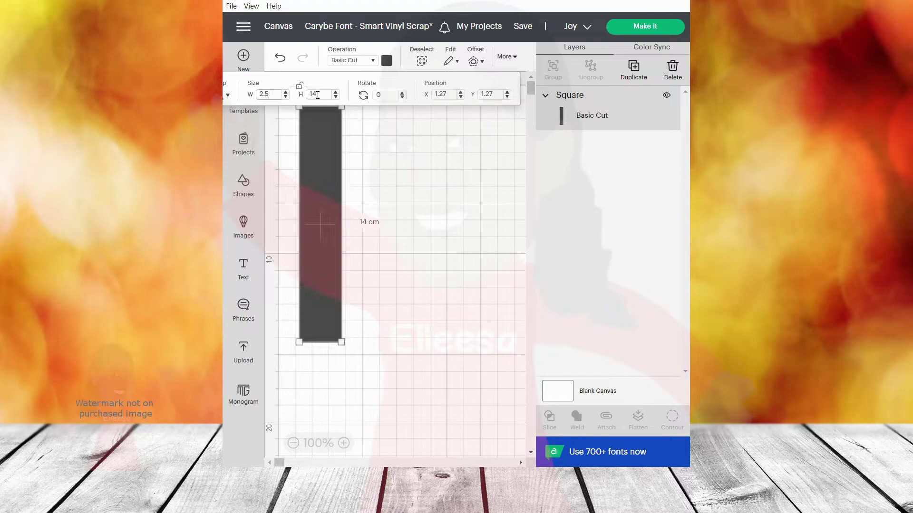
drag(272, 94, 264, 87)
key(Tab)
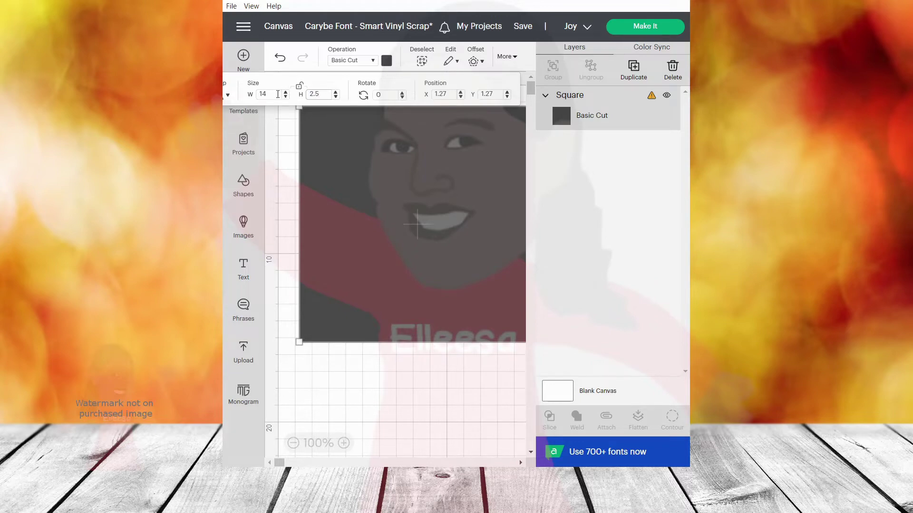
text(2.5)
key(Tab)
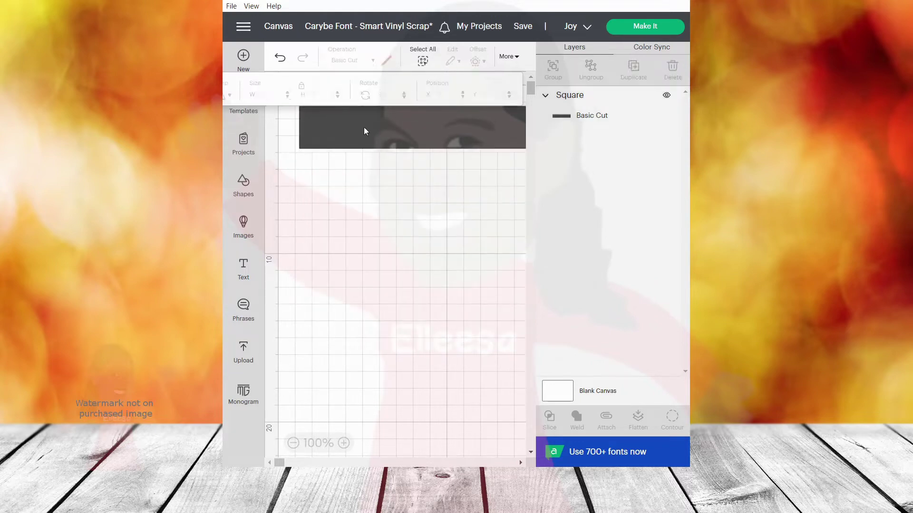
click(363, 127)
Move the strip to the top-left of the mat and set its operation to Guide
mouse_move(402, 144)
mouse_down()
mouse_move(384, 136)
mouse_move(402, 161)
mouse_up()
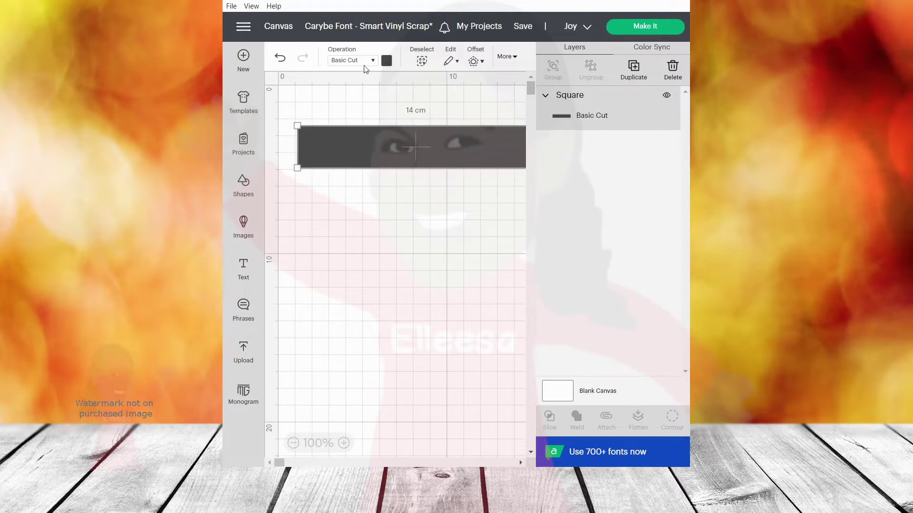
click(352, 60)
click(350, 165)
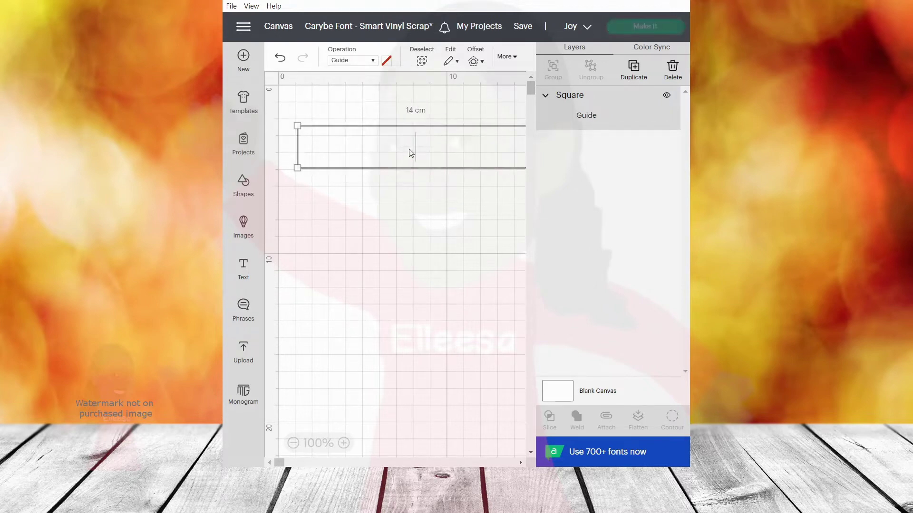
mouse_move(394, 155)
mouse_down()
mouse_move(379, 171)
mouse_move(380, 148)
mouse_up()
click(441, 240)
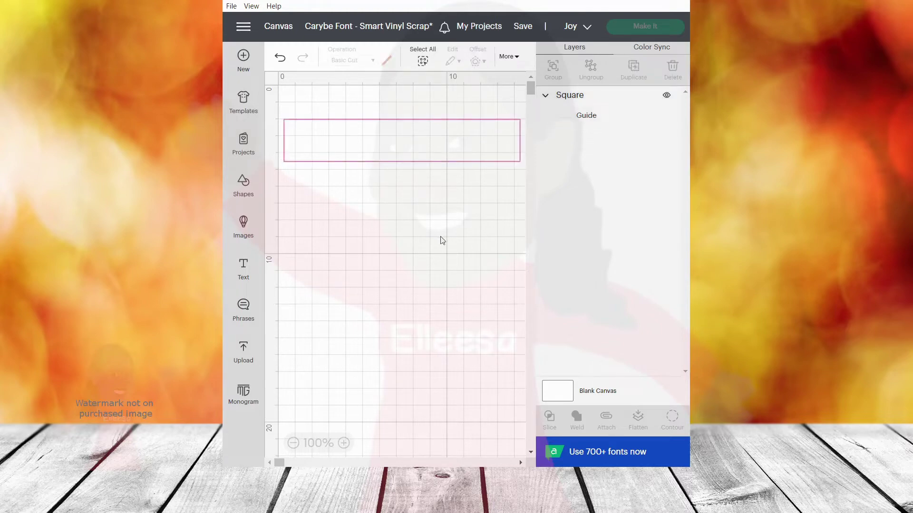
click(422, 144)
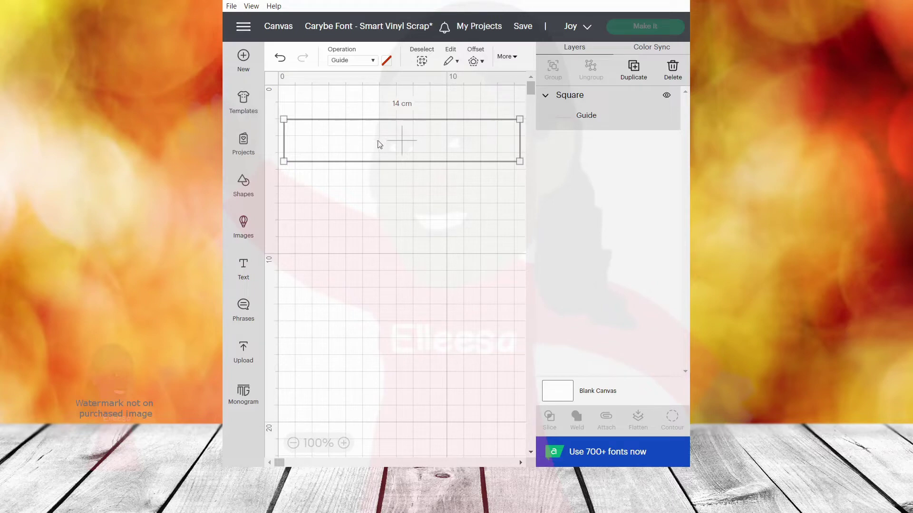
Add a text object in the Carybe system font and drag it into the guide strip
click(243, 268)
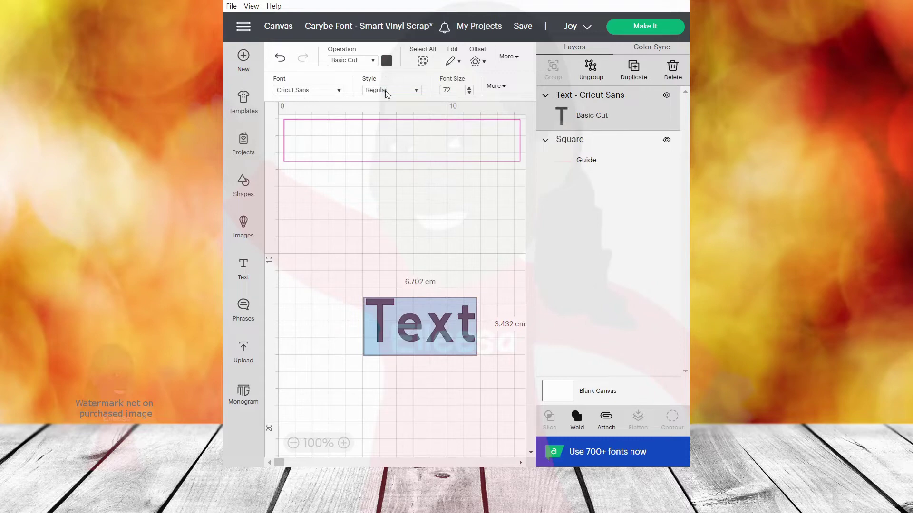
click(288, 93)
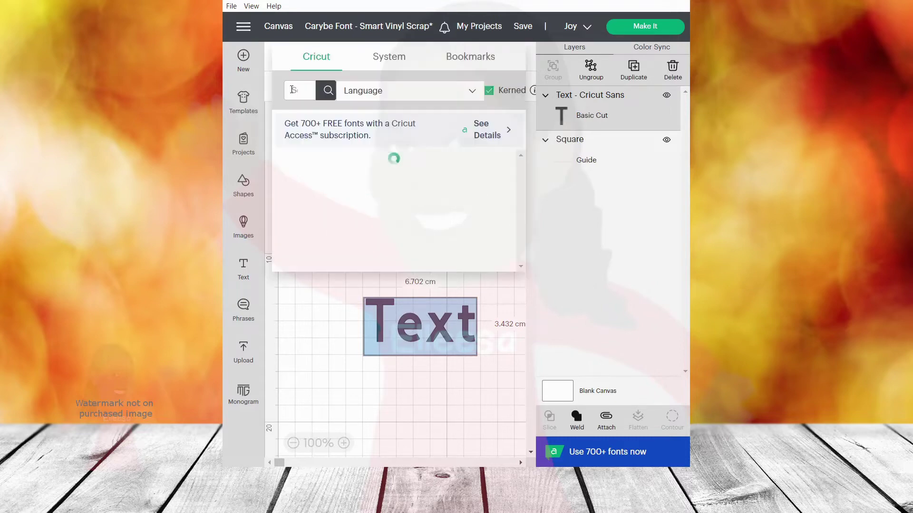
click(383, 61)
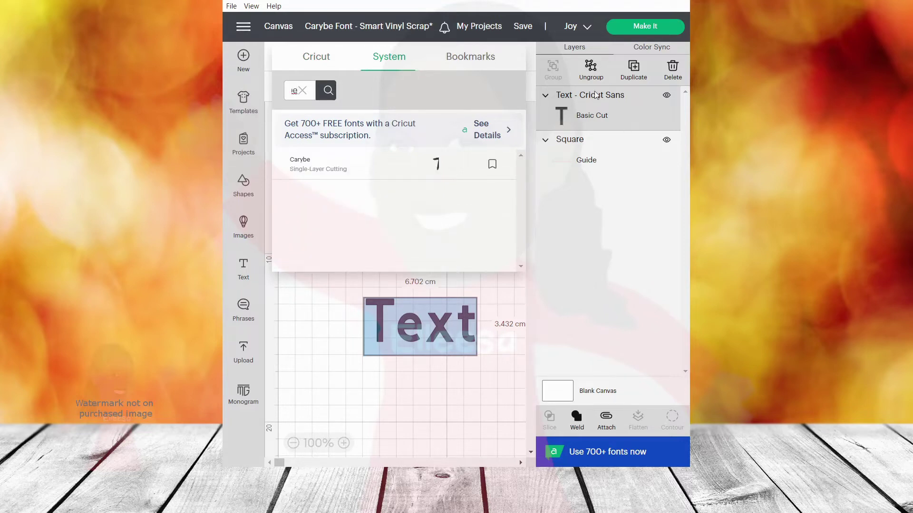
click(313, 167)
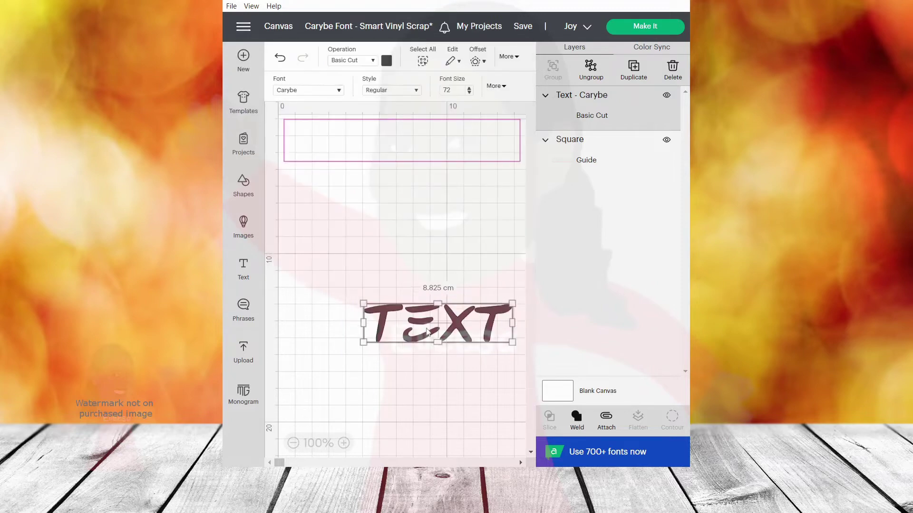
drag(431, 285, 383, 149)
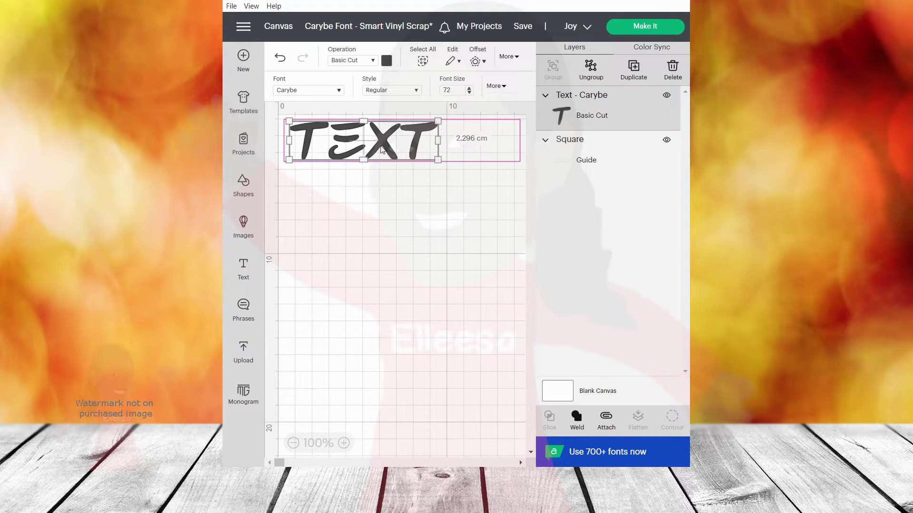
Replace the placeholder text with the first name, retyping its I and J letters
double_click(331, 146)
text(JU)
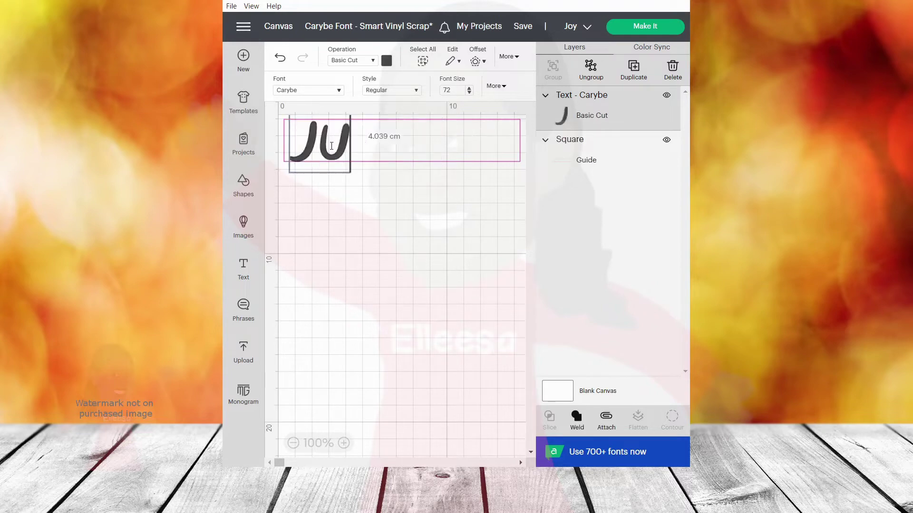
text(LIE)
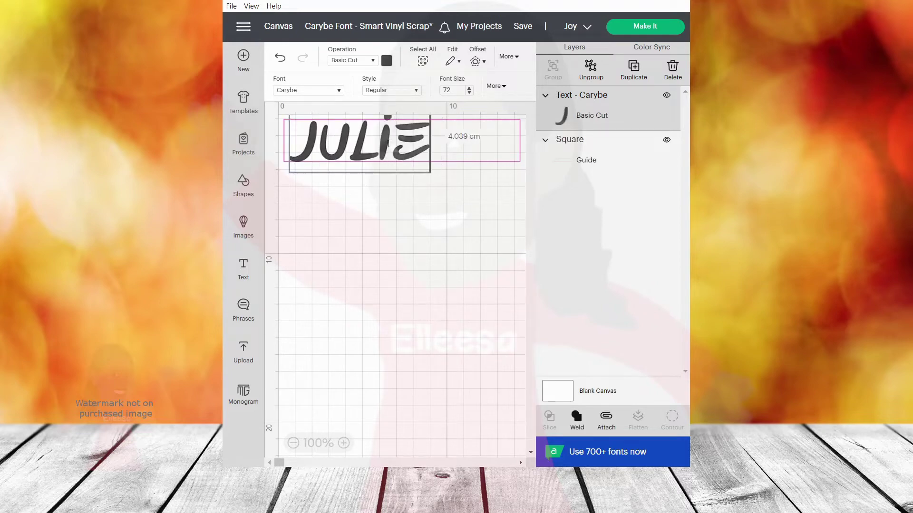
click(388, 144)
key(BackSpace)
text(I)
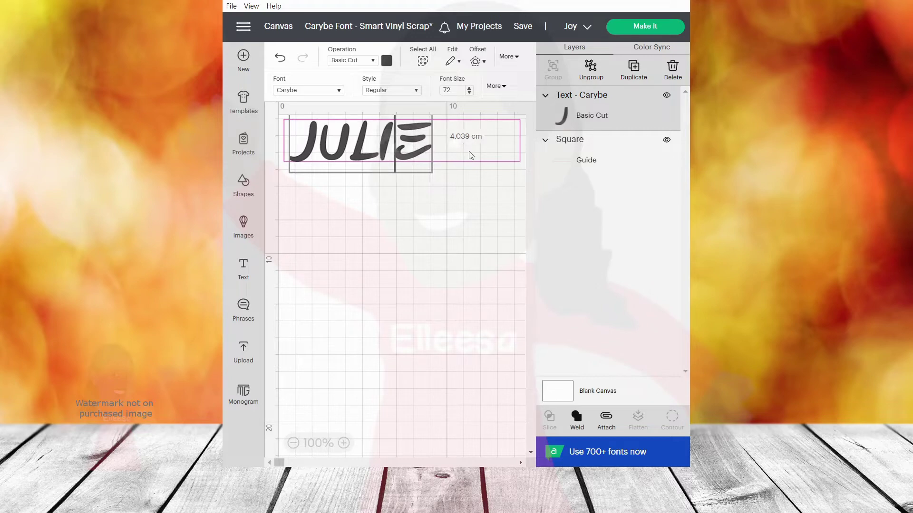
click(330, 138)
key(BackSpace)
text(JJ)
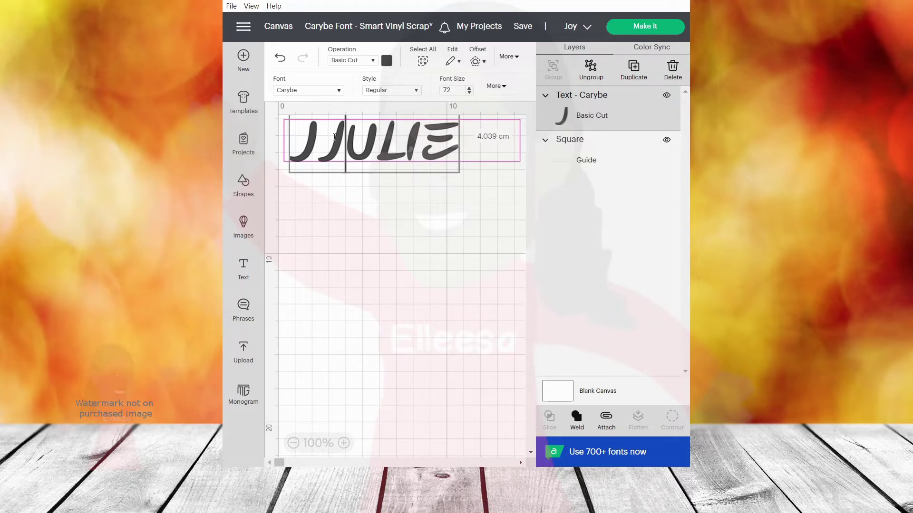
key(BackSpace)
Remove the doubled L so the name is spelled correctly, then nudge it back into place
key(Right)
key(Right)
key(Left)
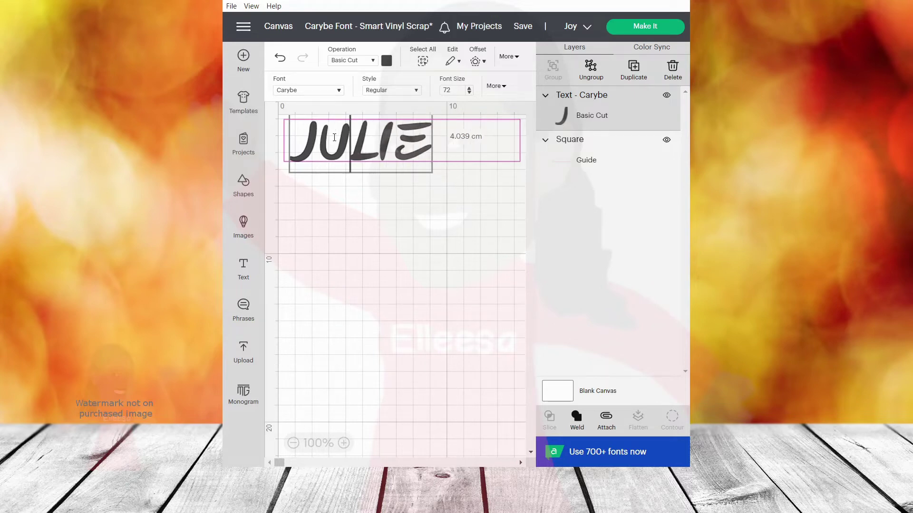
key(Delete)
text(L)
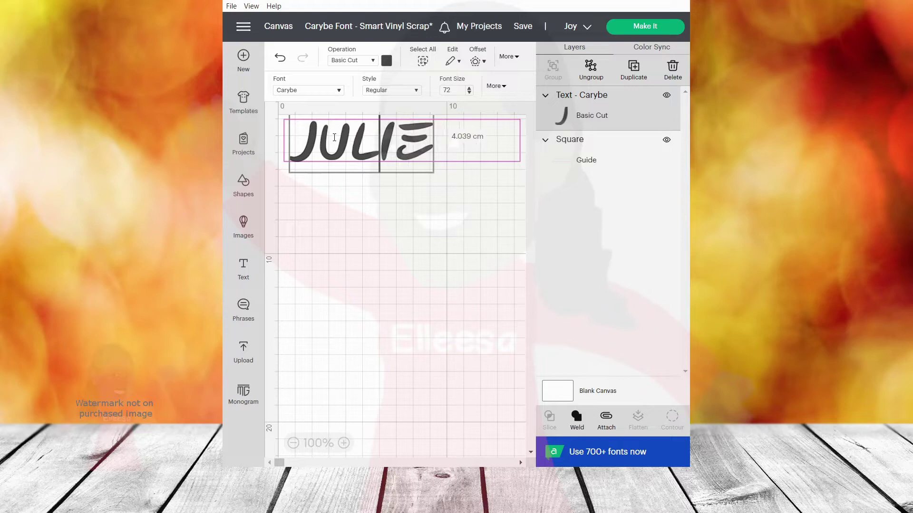
text(L)
key(Left)
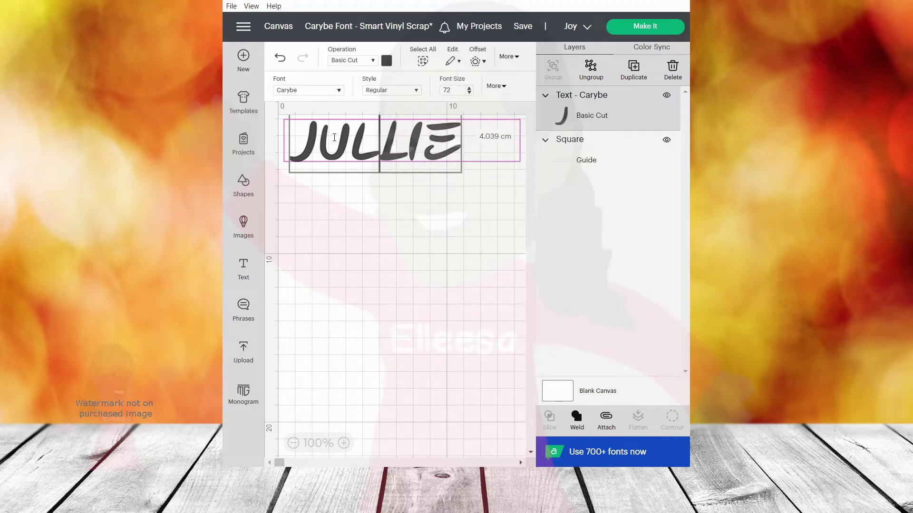
key(Delete)
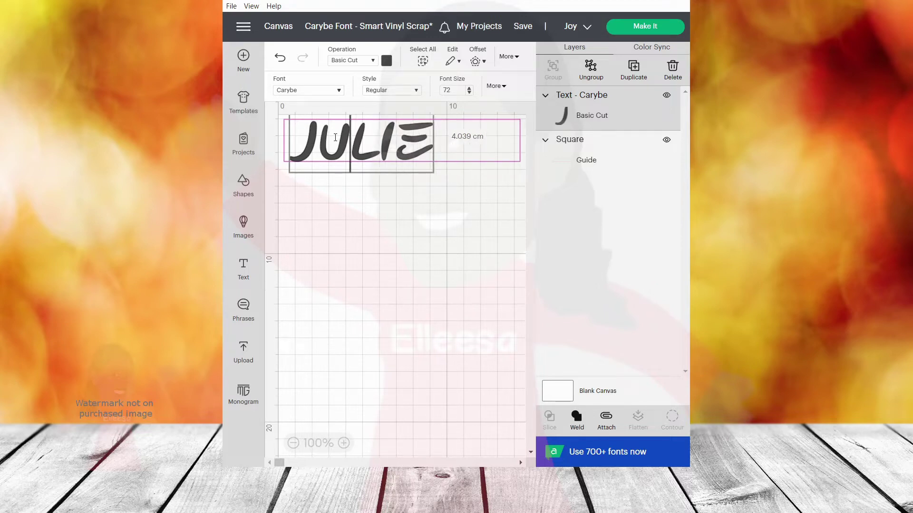
click(456, 189)
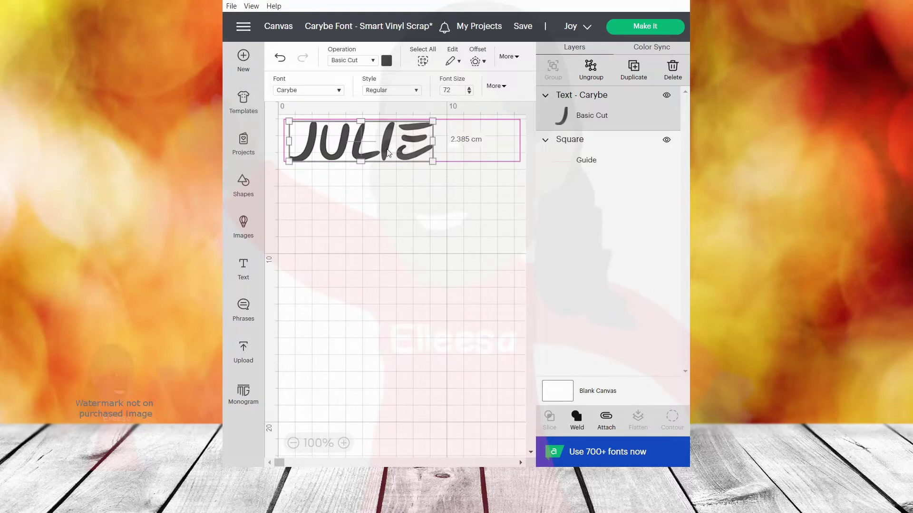
drag(387, 152, 378, 152)
Duplicate the name, move the copy below it, and type the second first name over it
right_click(369, 157)
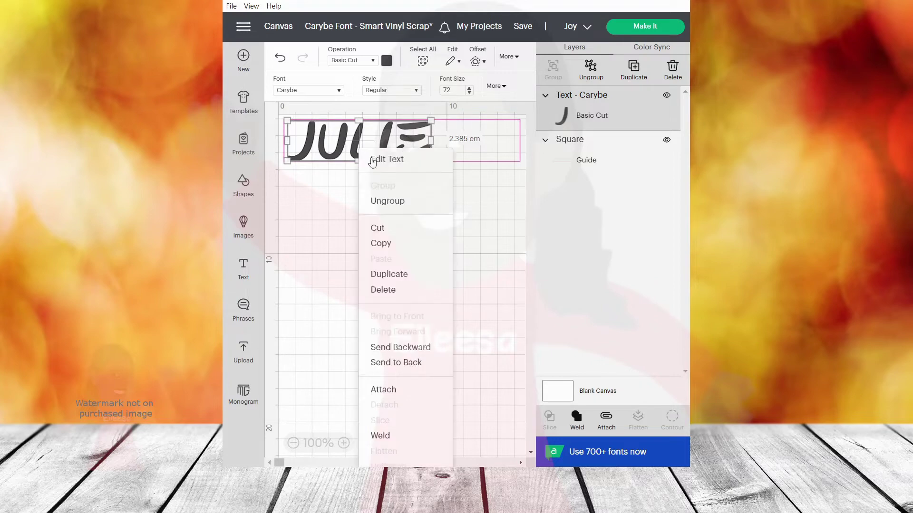
click(386, 276)
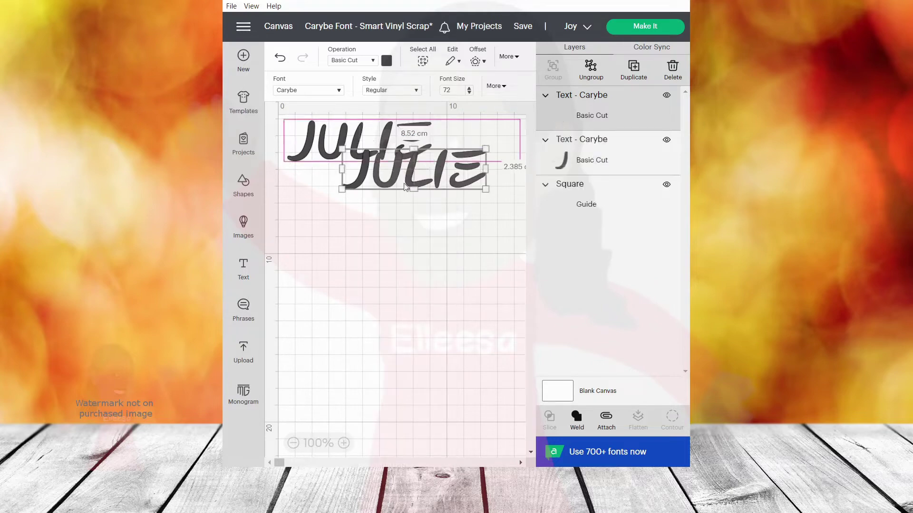
drag(387, 178, 359, 233)
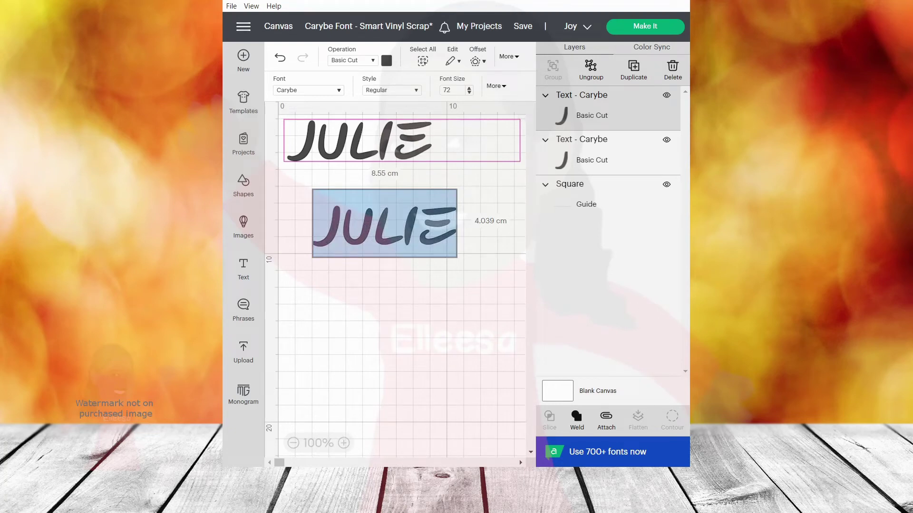
text(RACHITA)
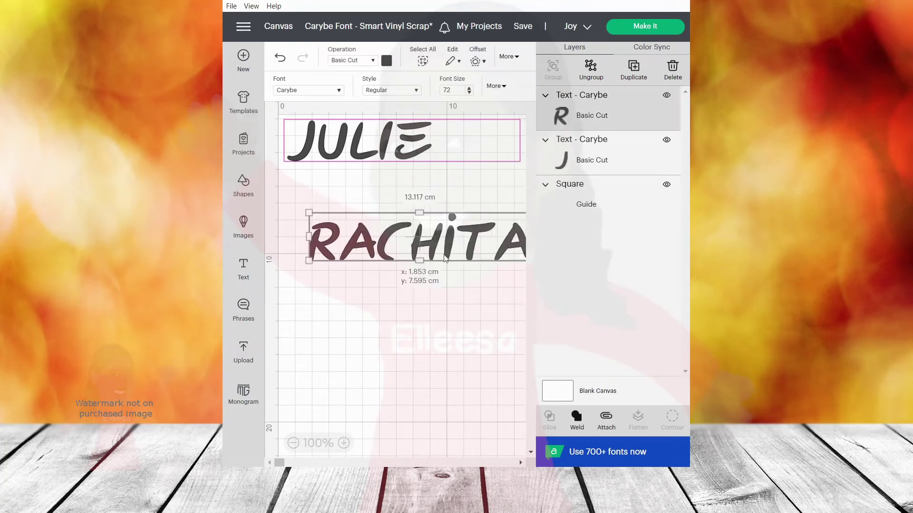
Correct the letters of the second name, removing an extra T and a stray C
double_click(446, 258)
click(468, 262)
key(BackSpace)
text(TT)
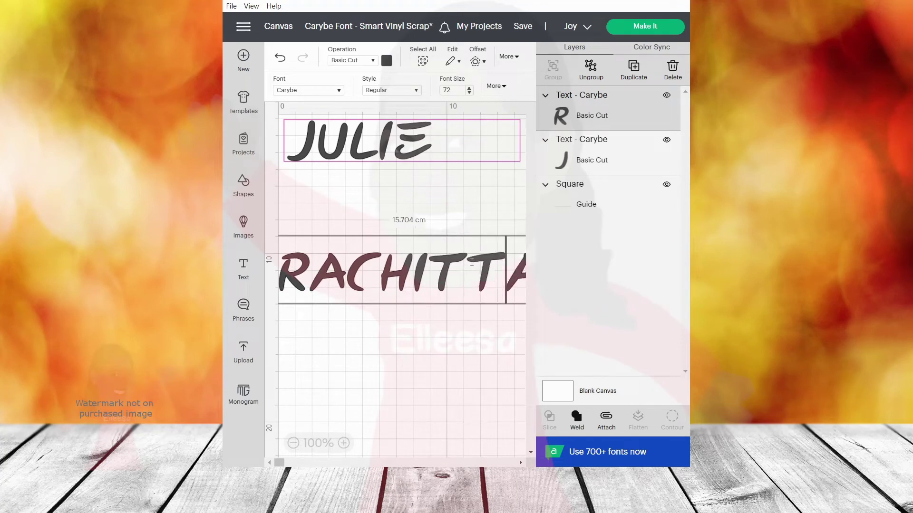
key(BackSpace)
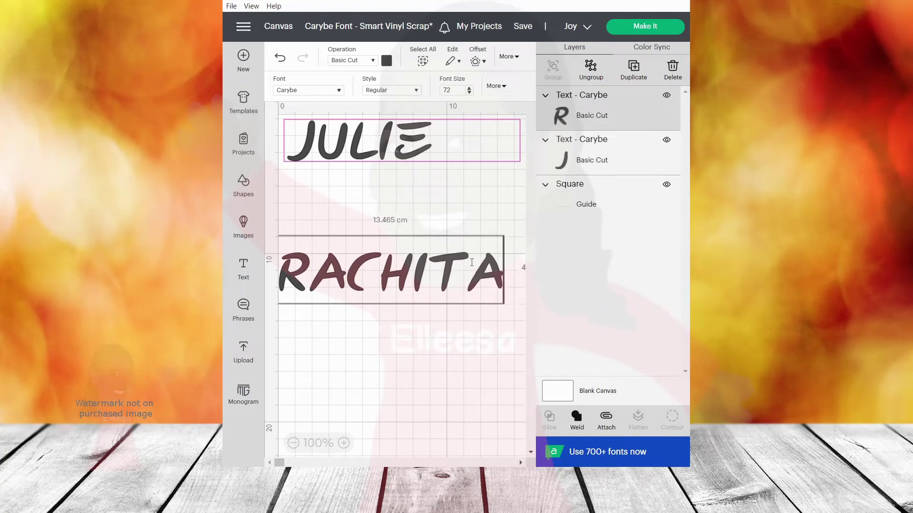
click(345, 273)
click(379, 273)
text(C)
key(BackSpace)
click(308, 276)
Remove the extra R so the second name is spelled correctly
text(R)
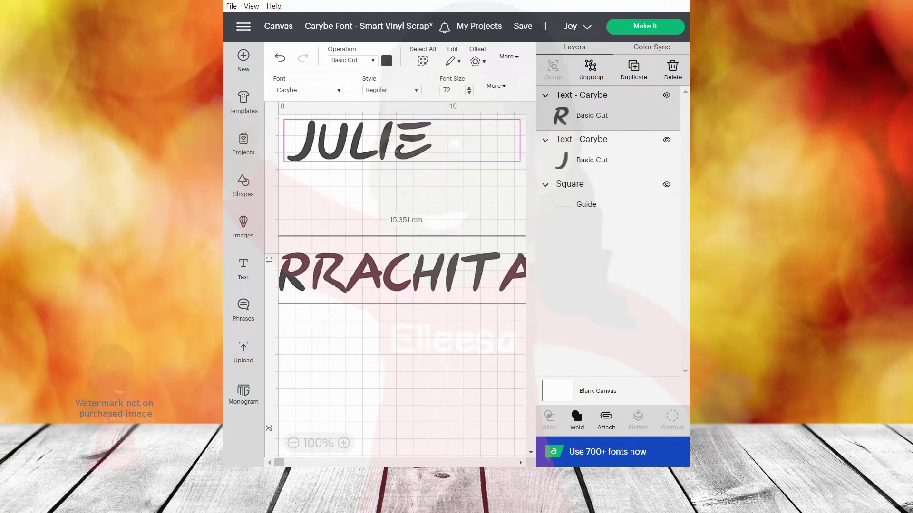
key(BackSpace)
key(ctrl+z)
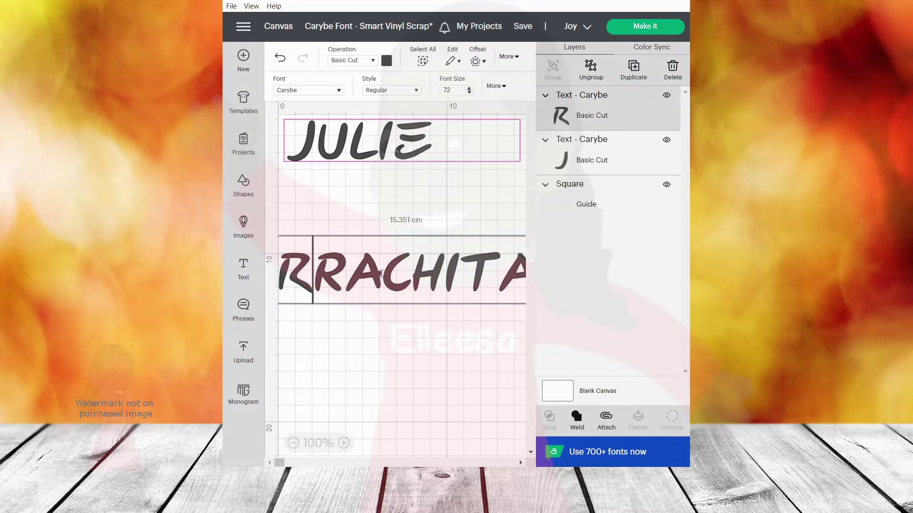
key(BackSpace)
Move the second name up beside the first, set its font size to 40, and align both
drag(409, 274, 445, 136)
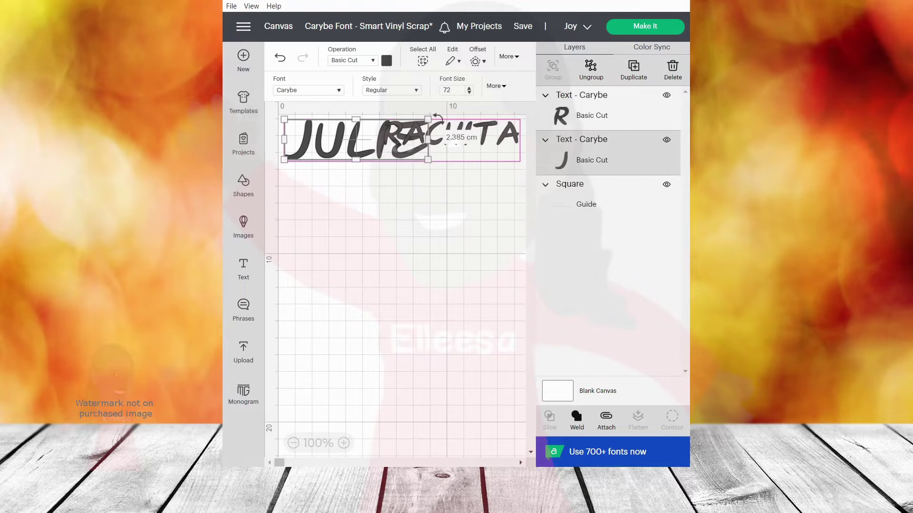
click(476, 138)
double_click(451, 90)
text(4)
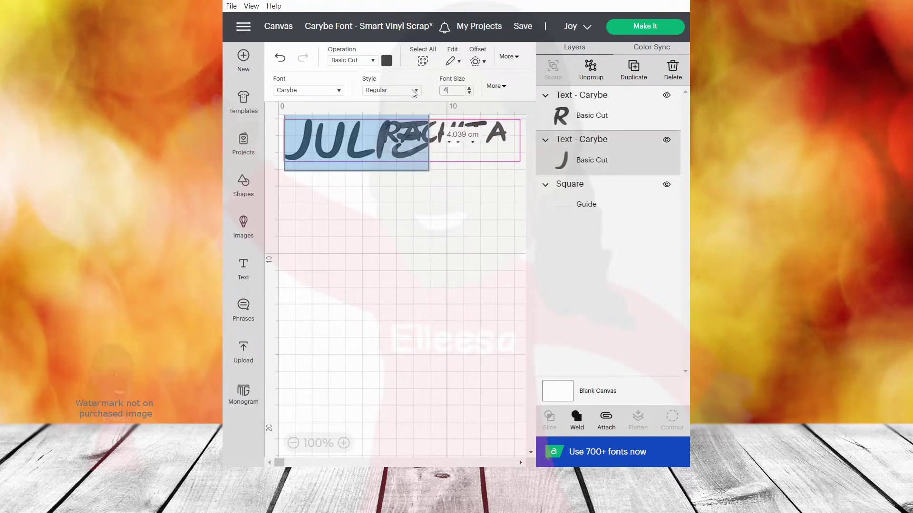
text(0)
drag(447, 140, 450, 141)
drag(328, 142, 328, 145)
click(420, 156)
drag(459, 142, 462, 144)
click(452, 197)
click(439, 151)
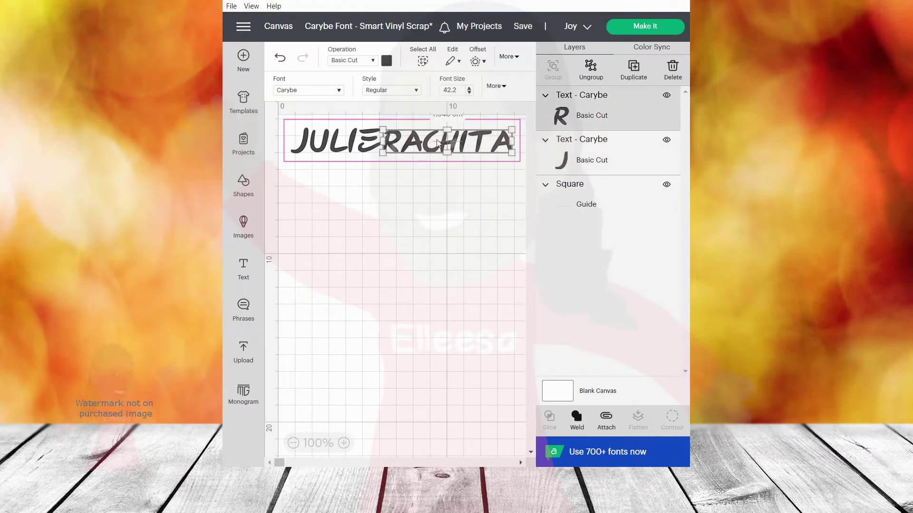
drag(340, 142, 341, 143)
Select both names together, then do a plain save of the project
click(397, 198)
key(ctrl+a)
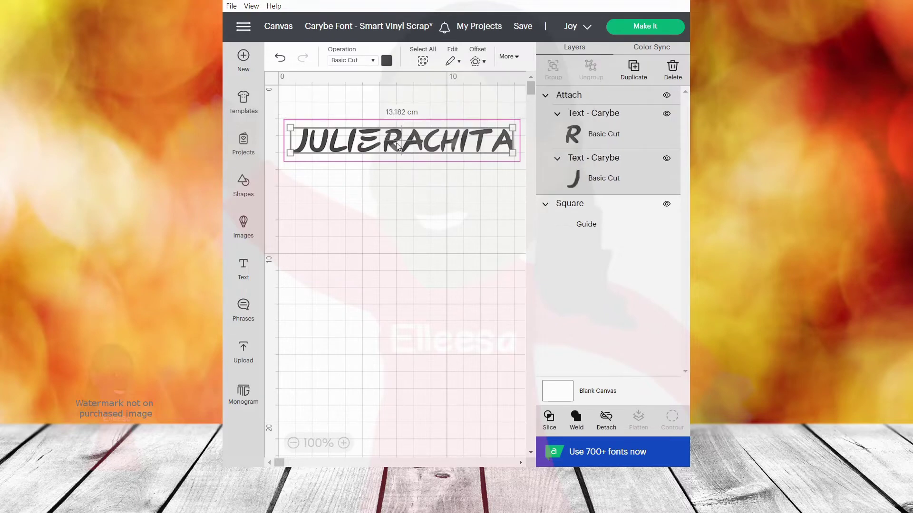
click(515, 60)
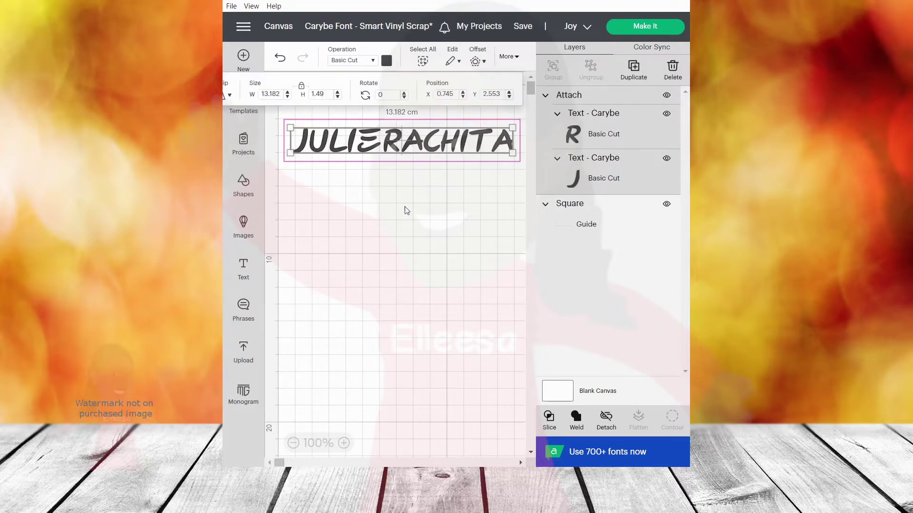
click(432, 179)
click(523, 26)
click(534, 41)
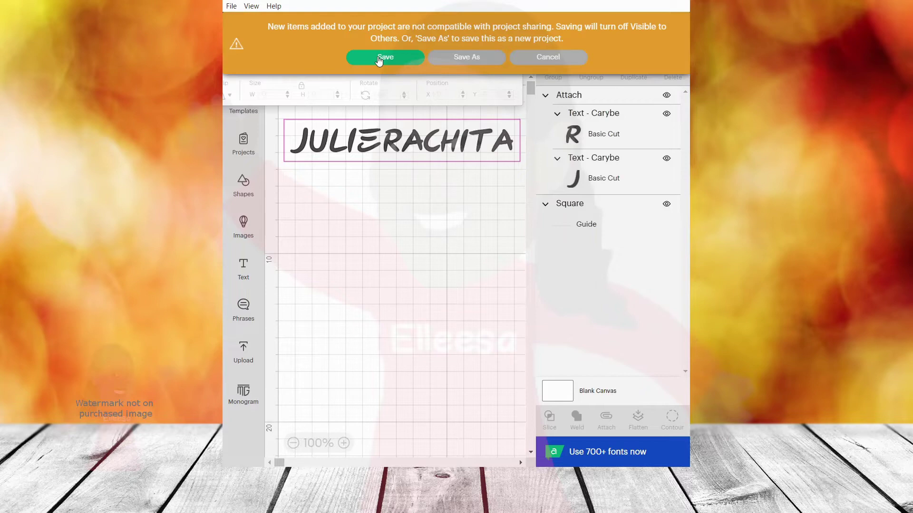
Confirm saving despite the sharing warning and choose On Mat material loading
click(414, 57)
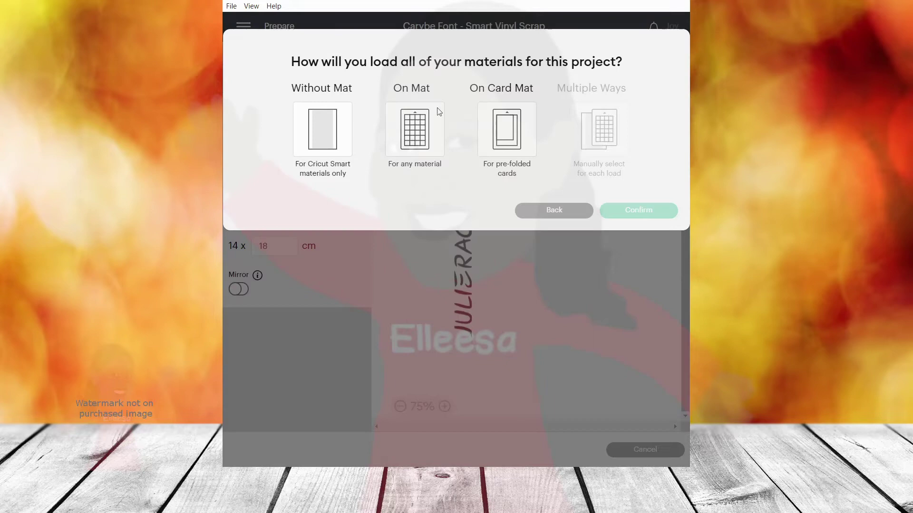
click(636, 251)
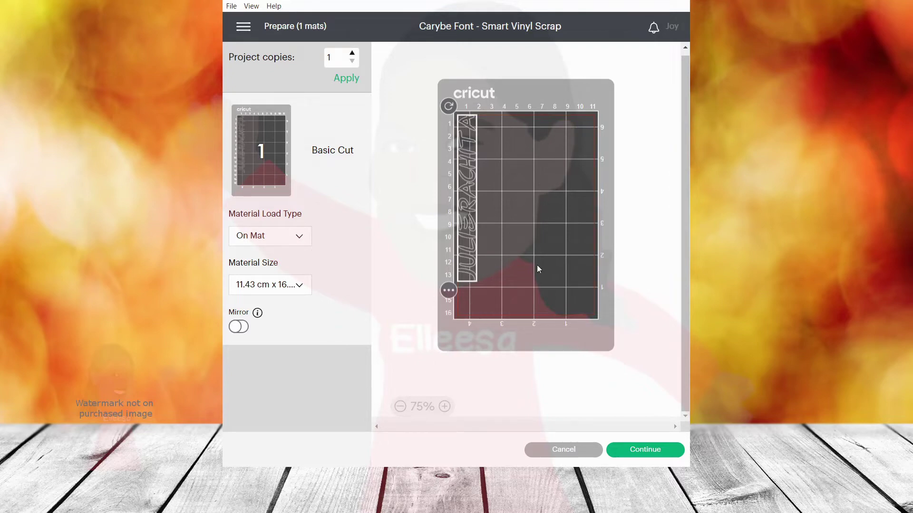
click(423, 251)
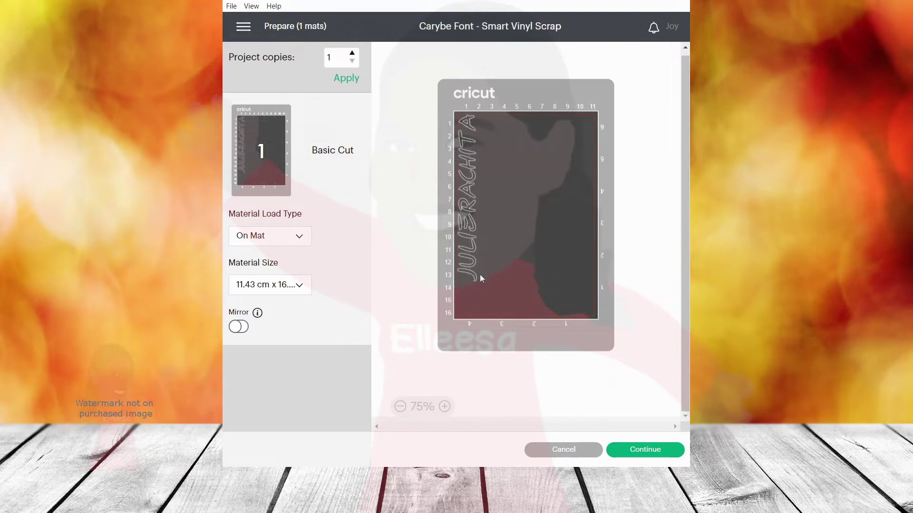
click(470, 267)
click(466, 296)
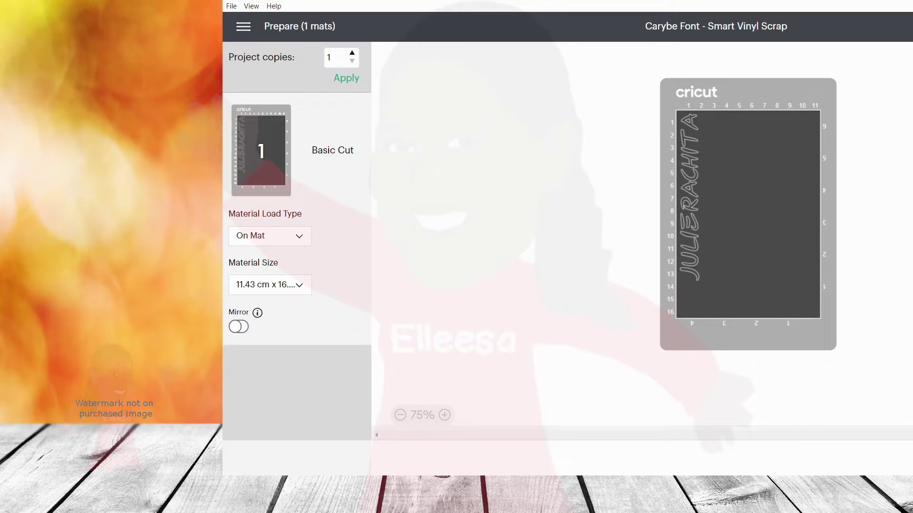
Mirror the design, choose Smart Iron-On from all materials, and open the Material Settings table
click(240, 328)
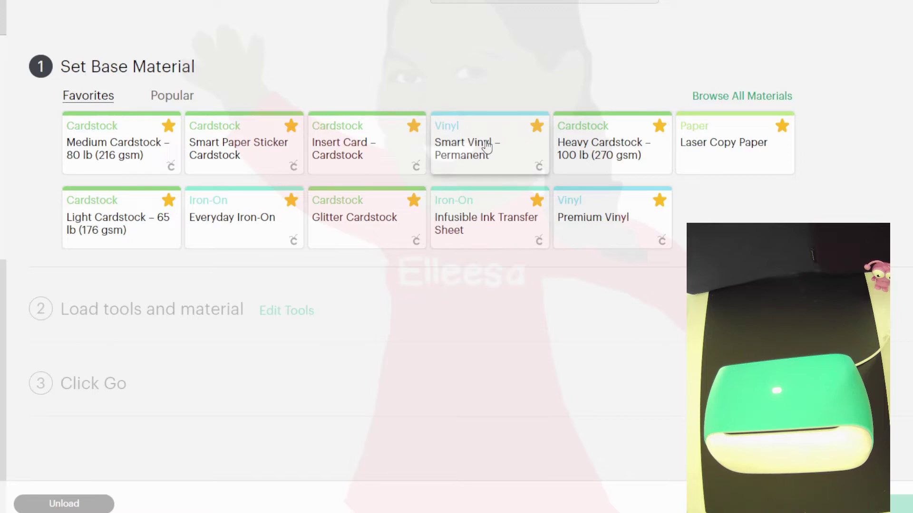
click(760, 97)
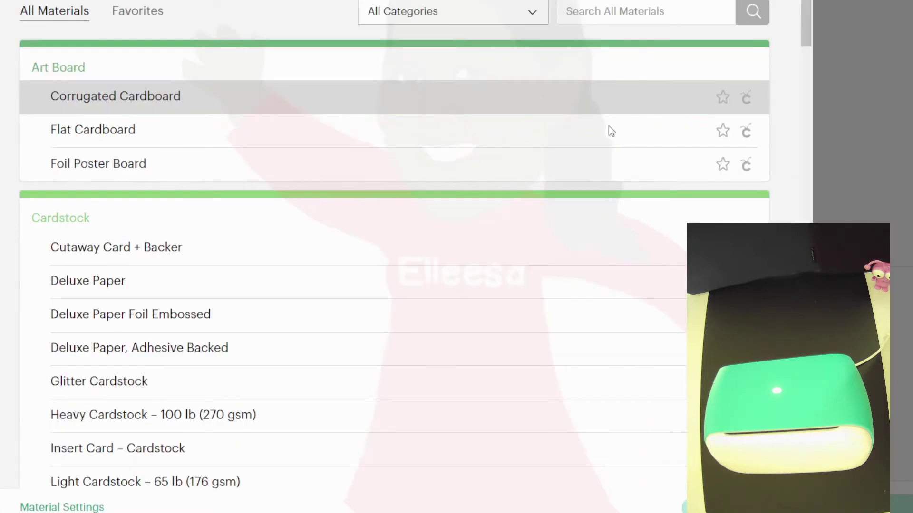
scroll(337, 325, down, 15)
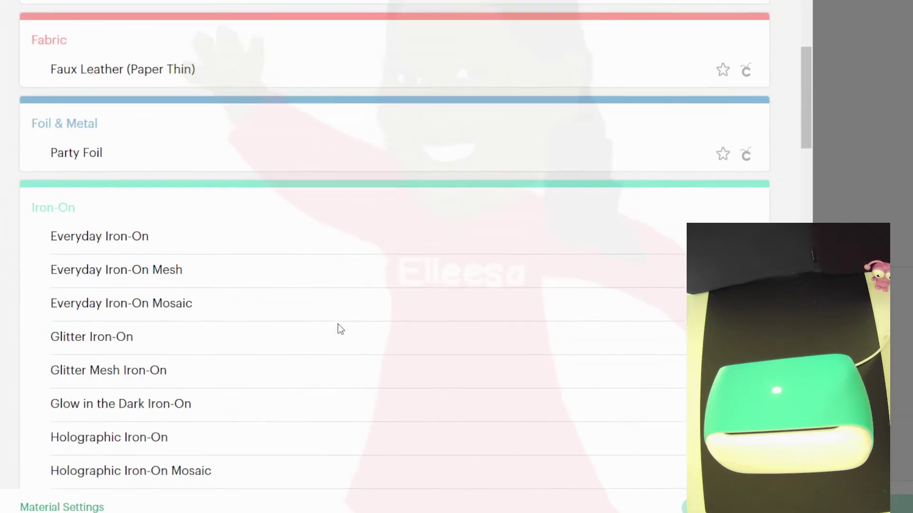
scroll(341, 329, down, 5)
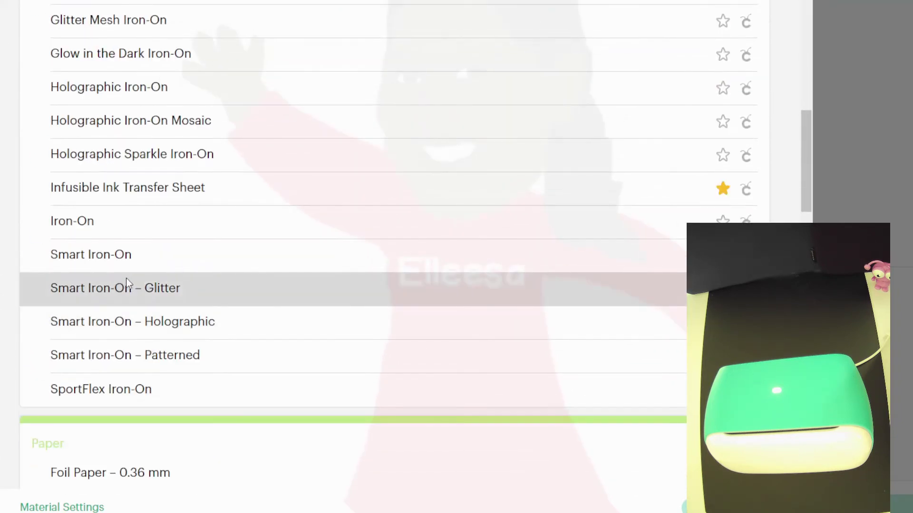
click(144, 263)
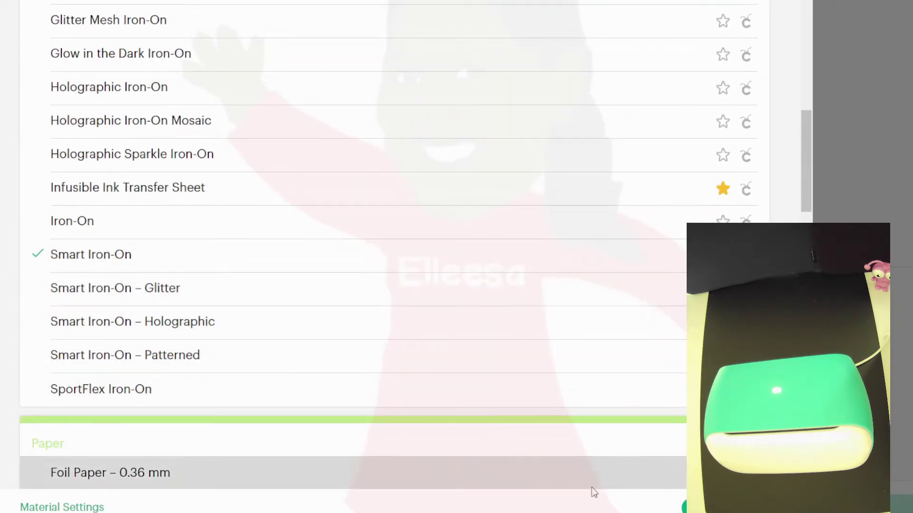
click(86, 508)
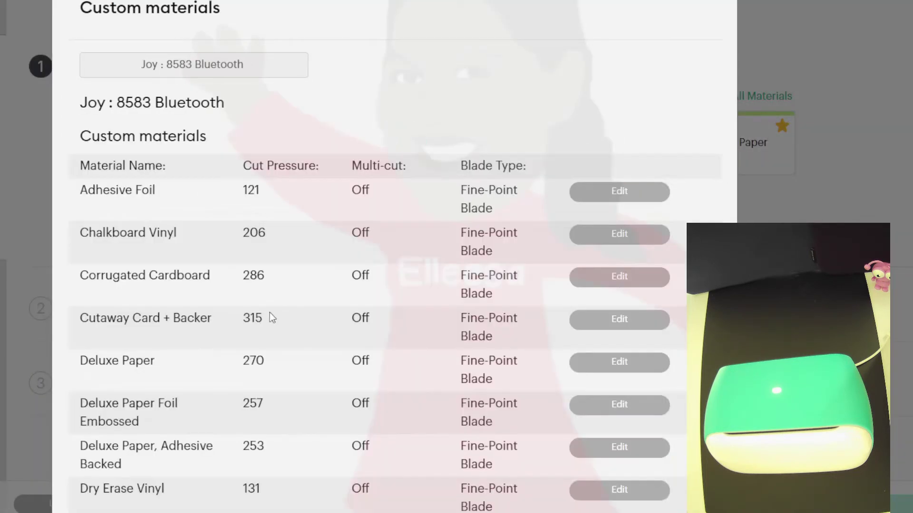
Compare cut pressures of Everyday Iron-On (95) and Smart Iron-On (118), then close the table
scroll(188, 288, down, 7)
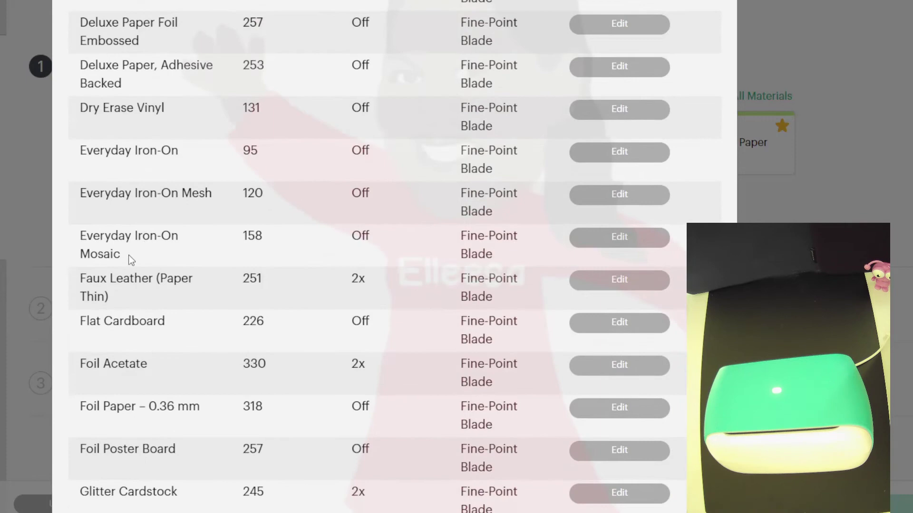
drag(119, 151, 258, 152)
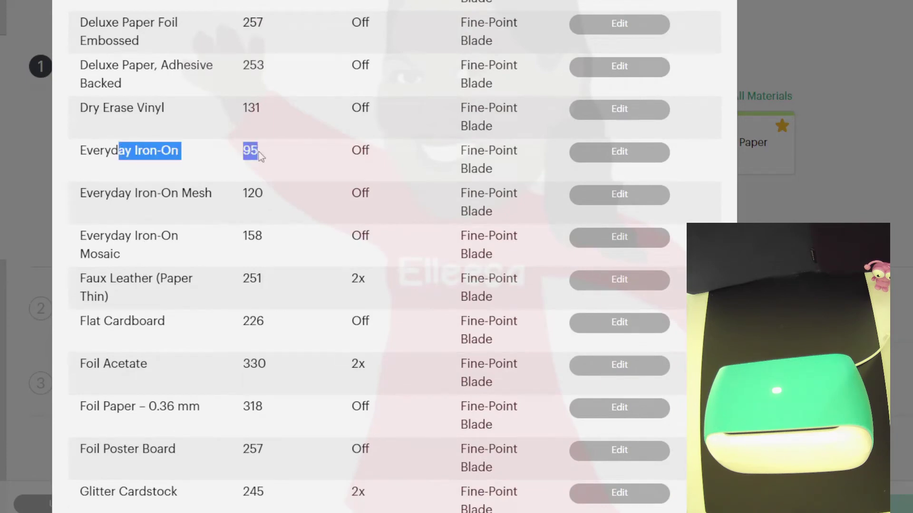
click(259, 151)
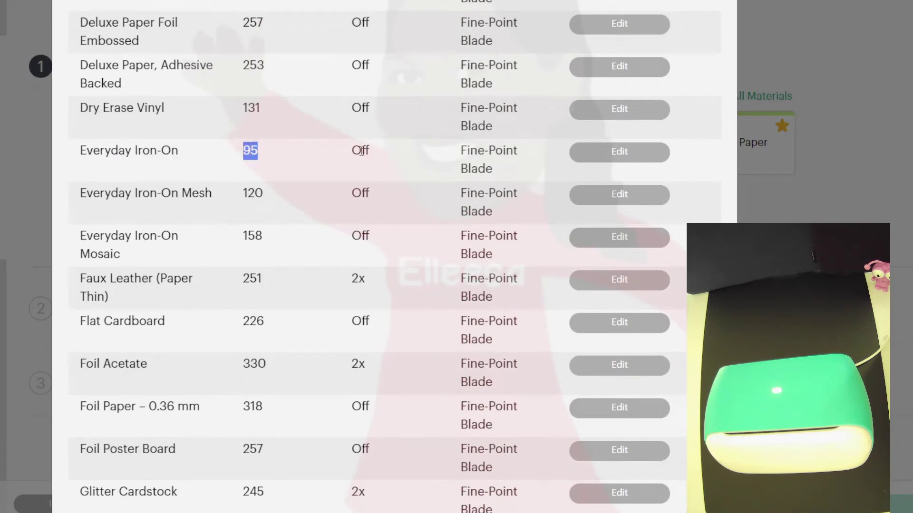
scroll(164, 221, down, 20)
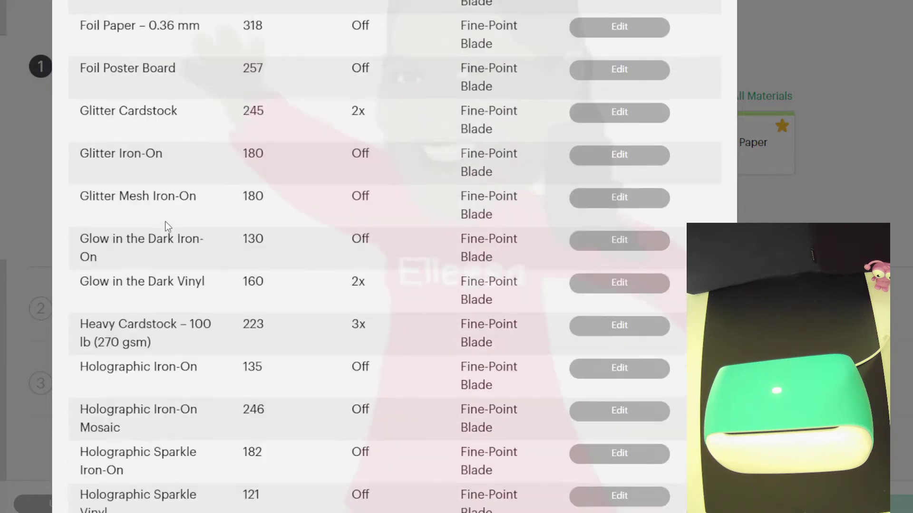
scroll(167, 226, down, 20)
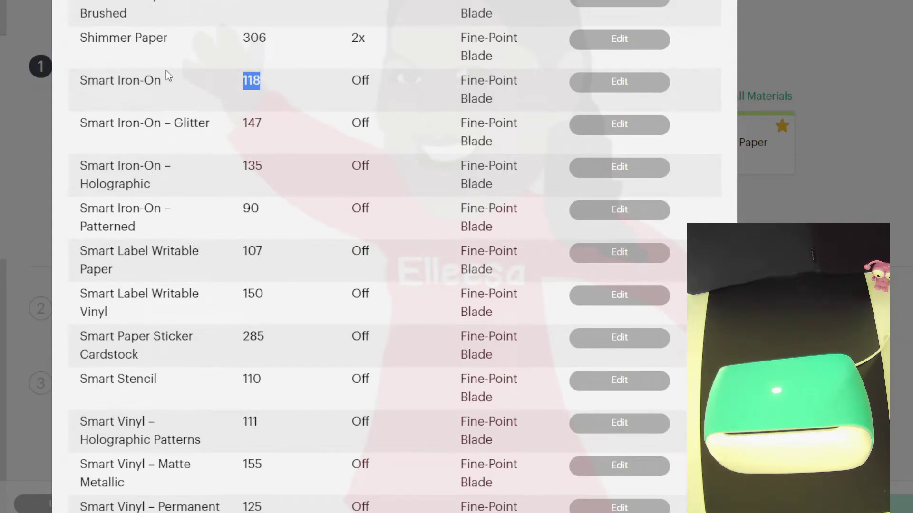
scroll(154, 246, up, 20)
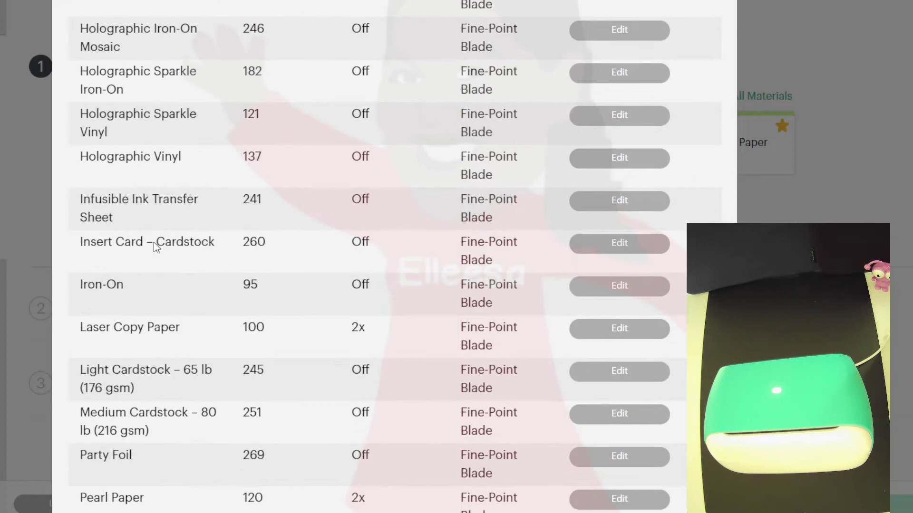
scroll(160, 242, down, 20)
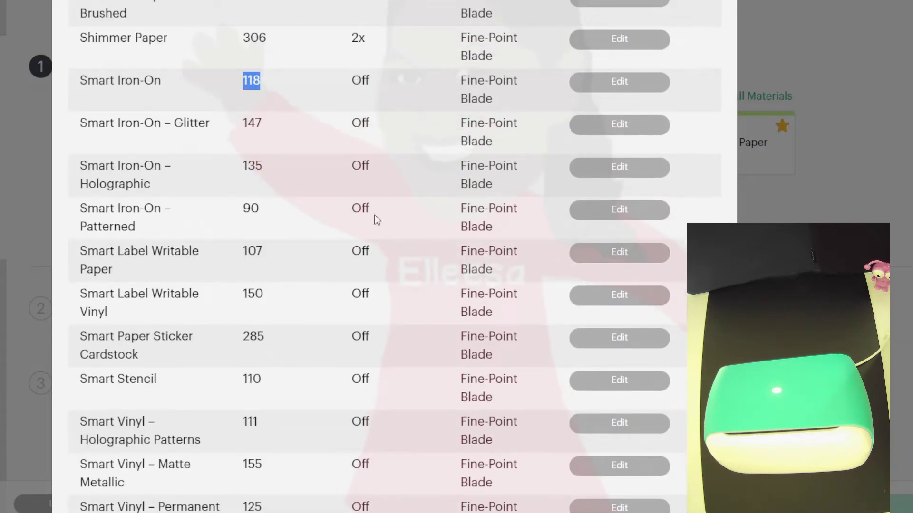
scroll(375, 215, up, 20)
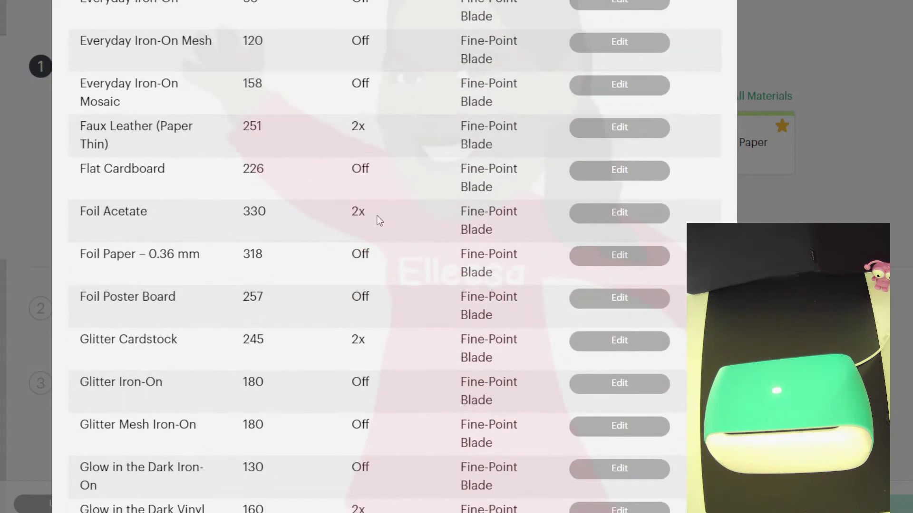
scroll(379, 221, up, 3)
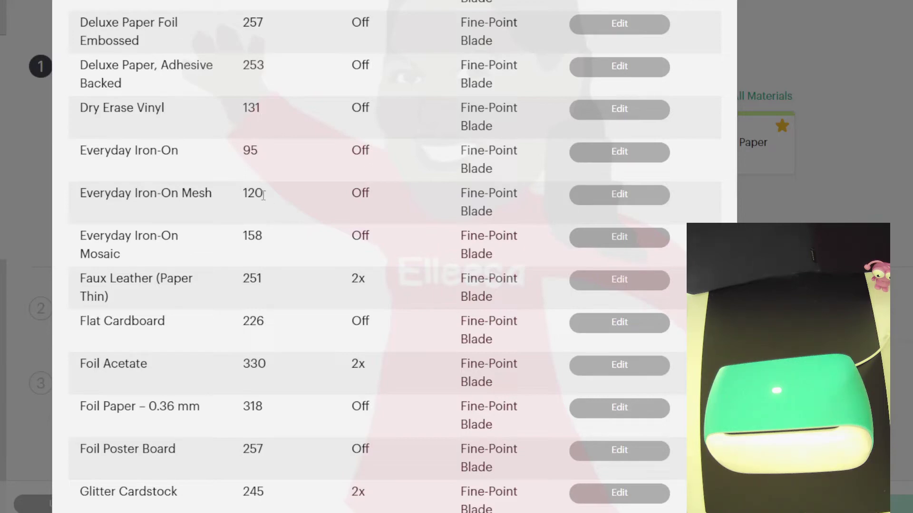
scroll(292, 232, up, 8)
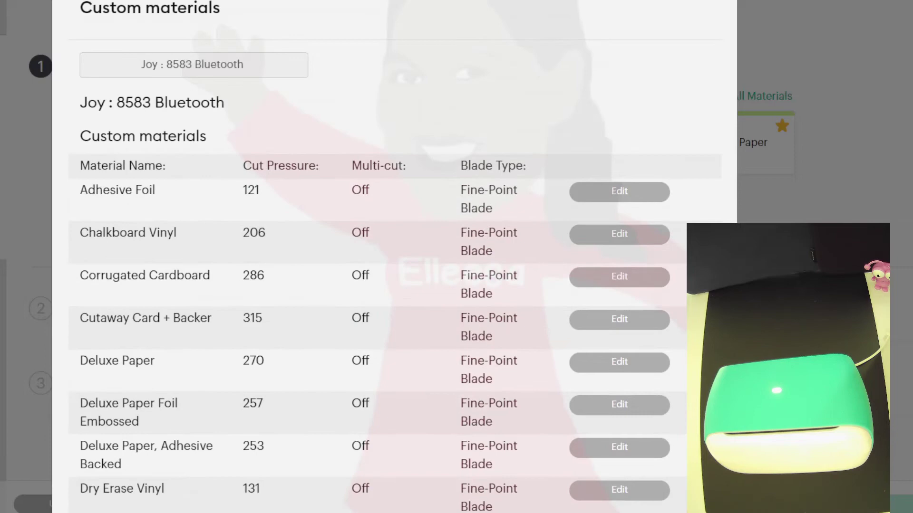
key(Escape)
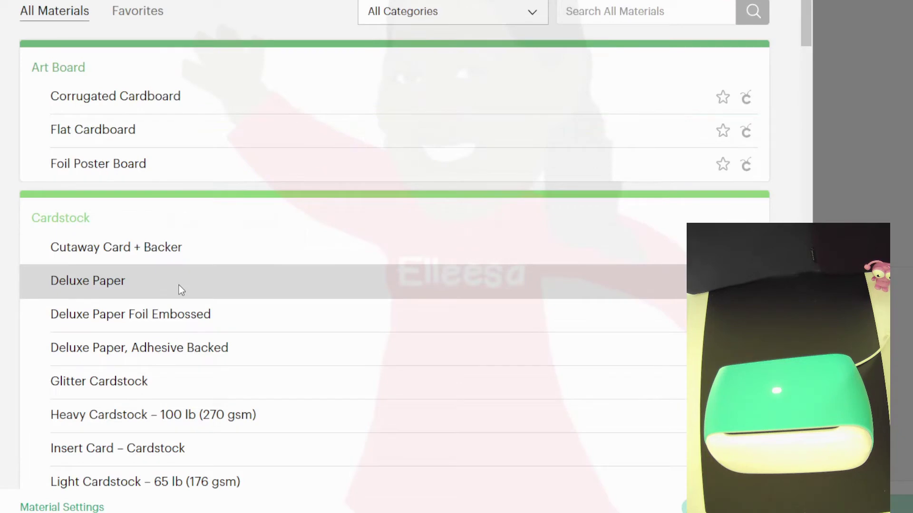
Pick Everyday Iron-On Mesh from the Iron-On section as the cutting material
scroll(207, 319, down, 5)
scroll(207, 319, down, 5)
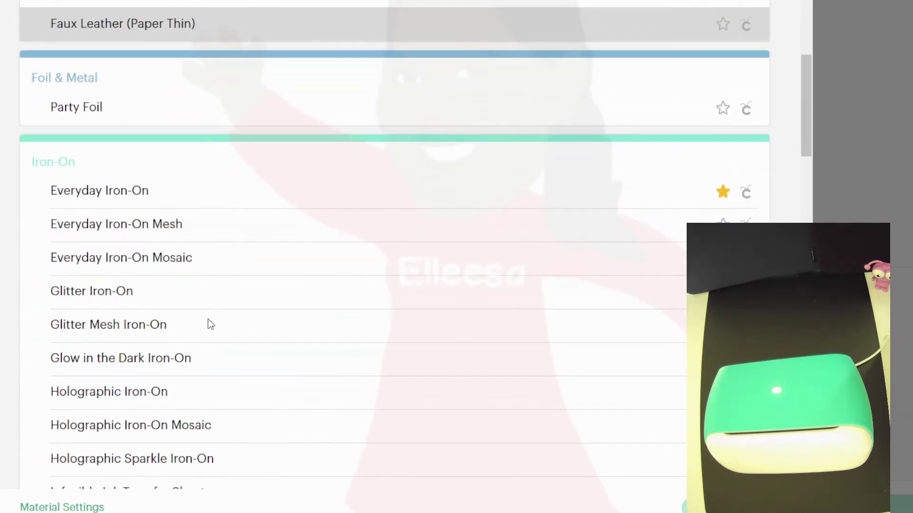
click(103, 233)
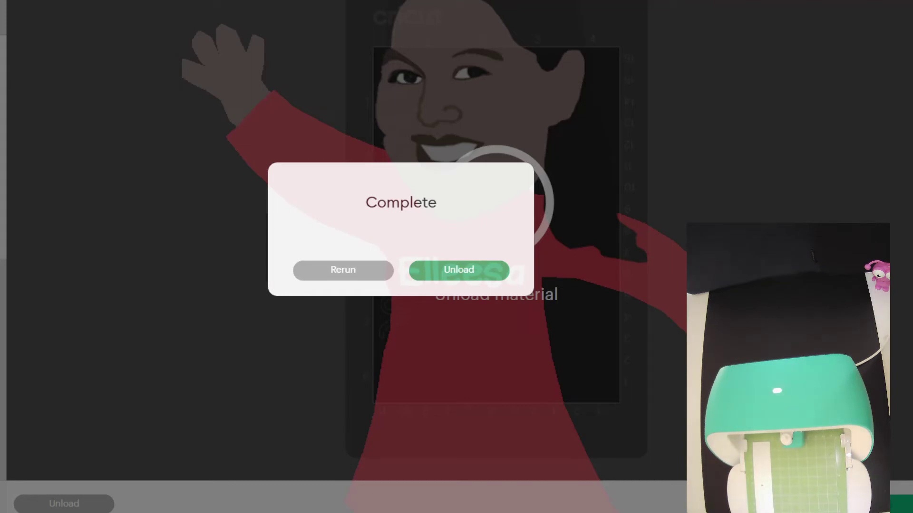
Unload the finished mat from the Cricut Joy after the cut completes
click(459, 270)
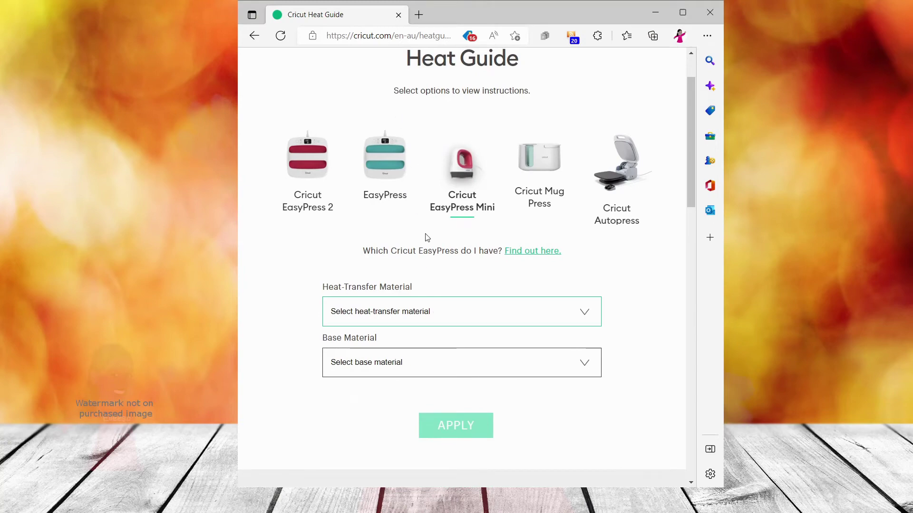
Pick Smart Iron-On as heat-transfer material and Neoprene as base material for EasyPress Mini
key(Down)
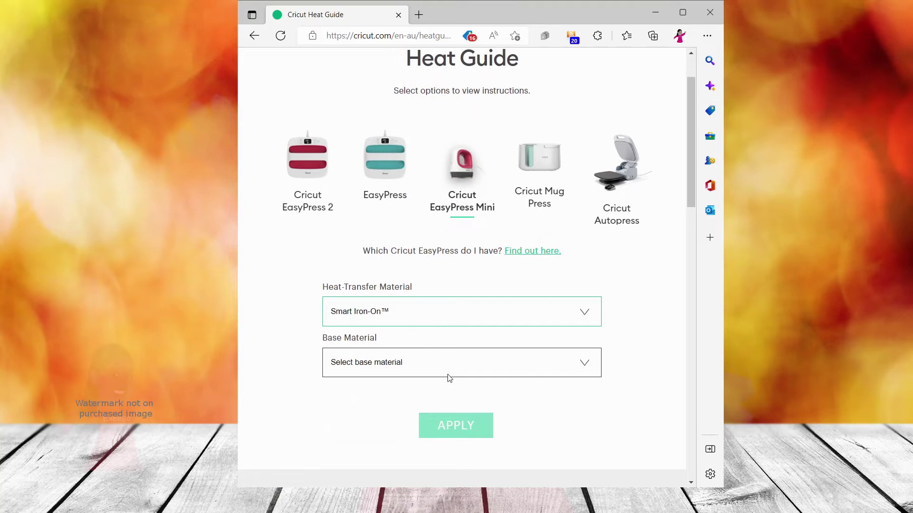
key(Tab)
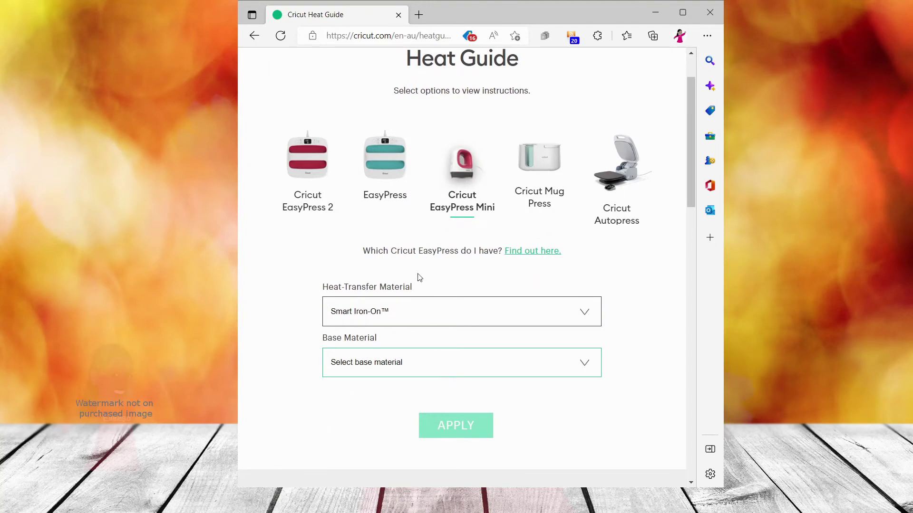
key(Down)
scroll(494, 352, down, 3)
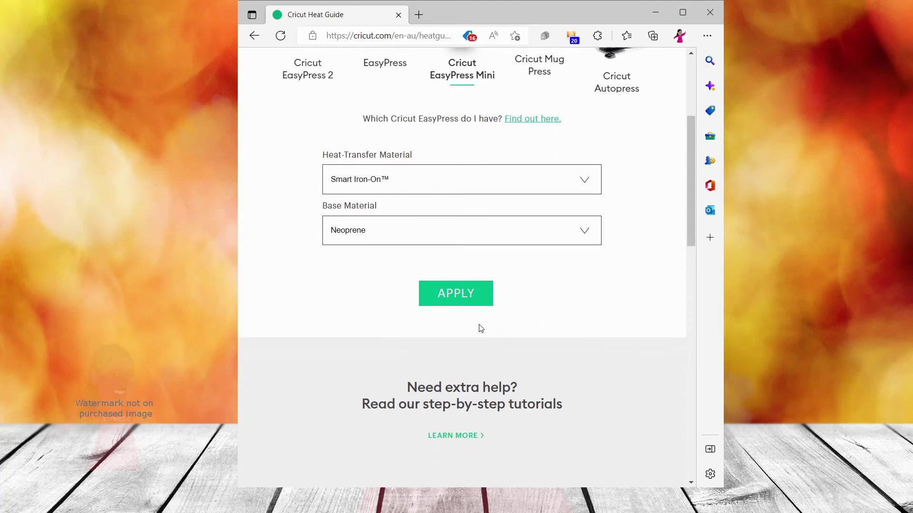
Apply the selections and review the steps: preheat 5 s, then Medium heat for 20 s
click(460, 293)
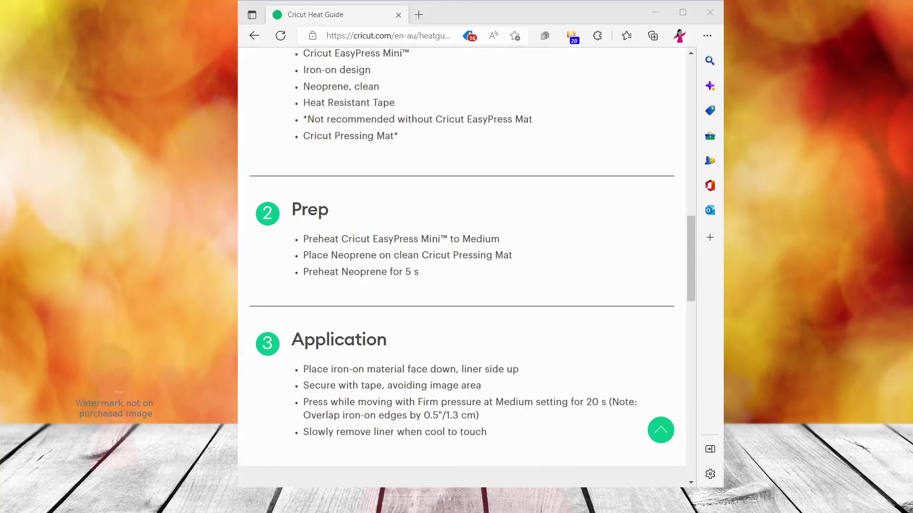
scroll(467, 257, down, 2)
drag(304, 304, 508, 308)
click(500, 343)
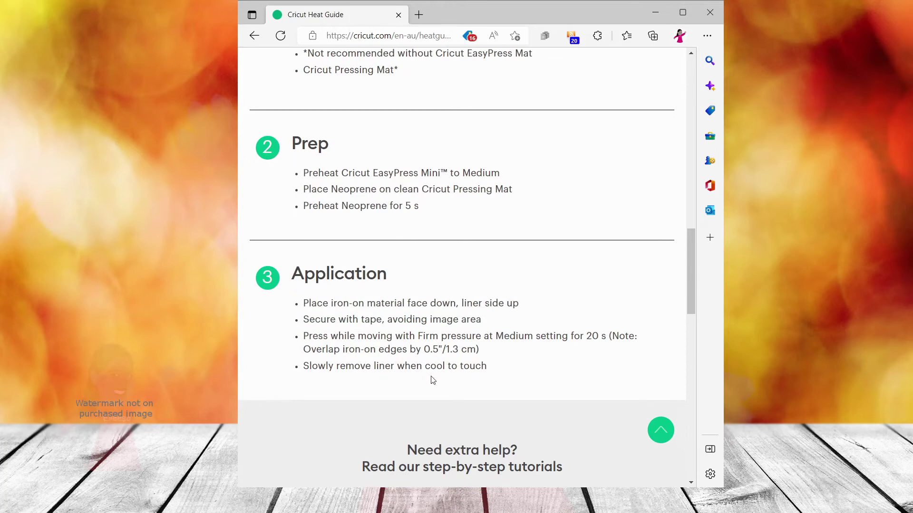
scroll(433, 380, up, 15)
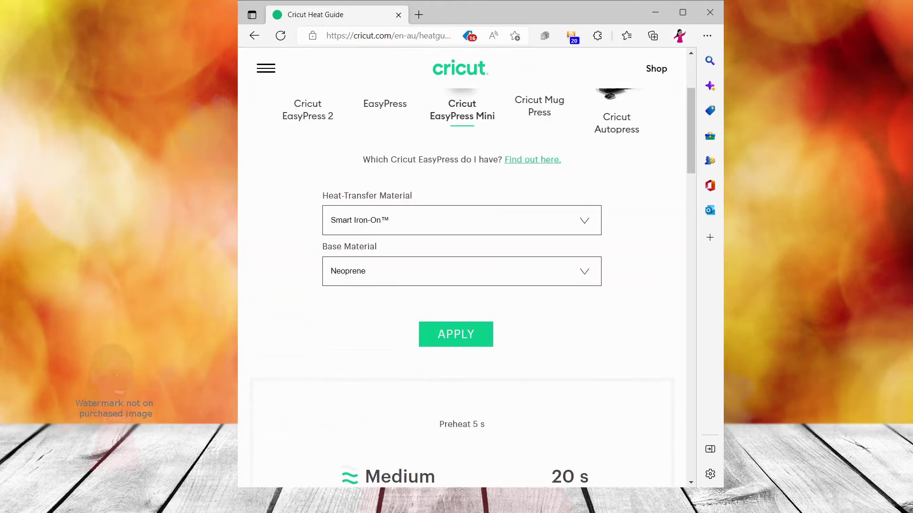